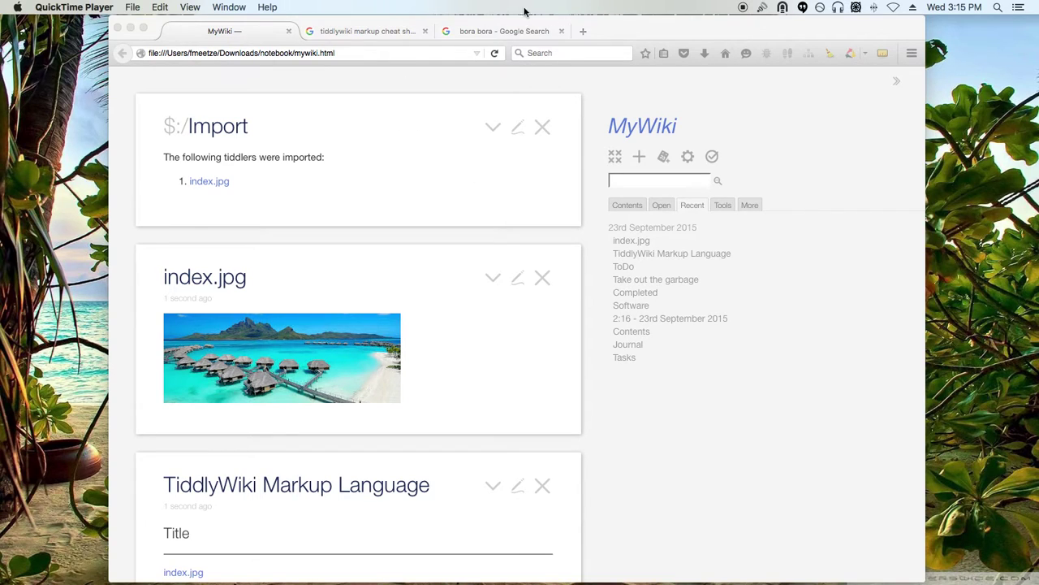
- Close the two Google search tabs, then move the wiki's browser window to the screen's left edge and narrow it
left_click(562, 31)
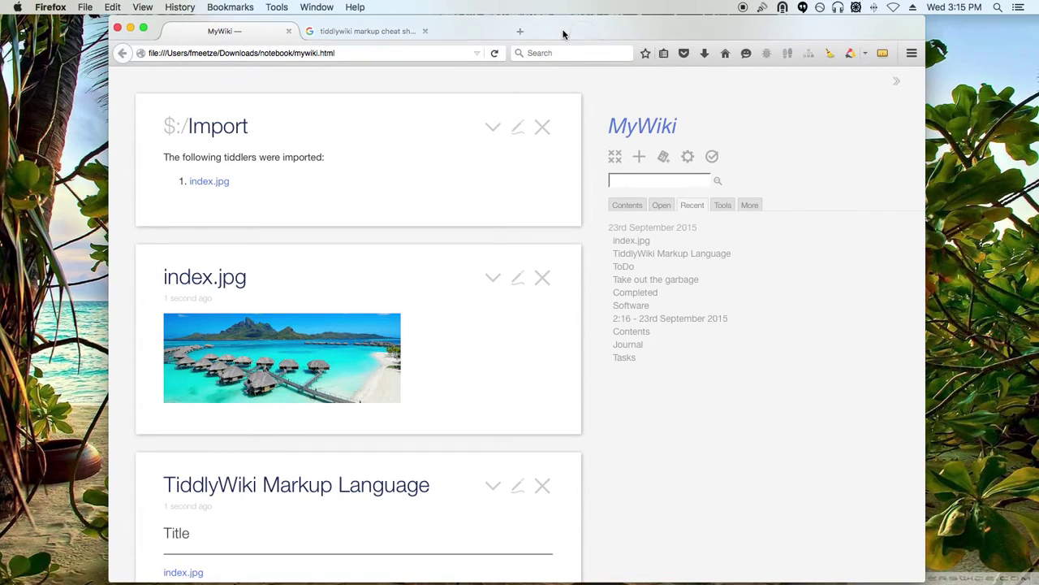
left_click(425, 31)
left_click_drag(576, 29, 469, 21)
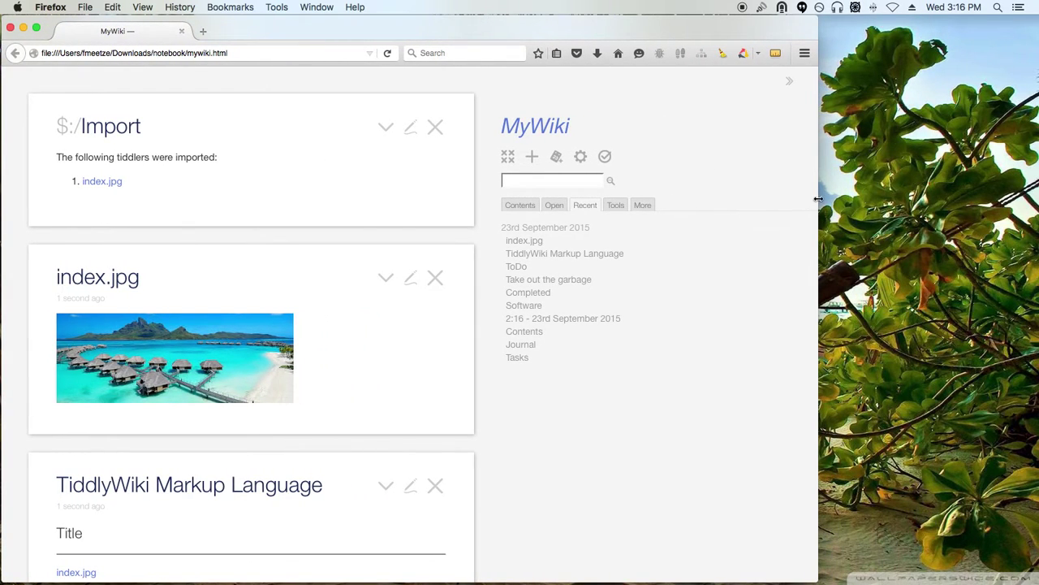
left_click_drag(818, 199, 691, 196)
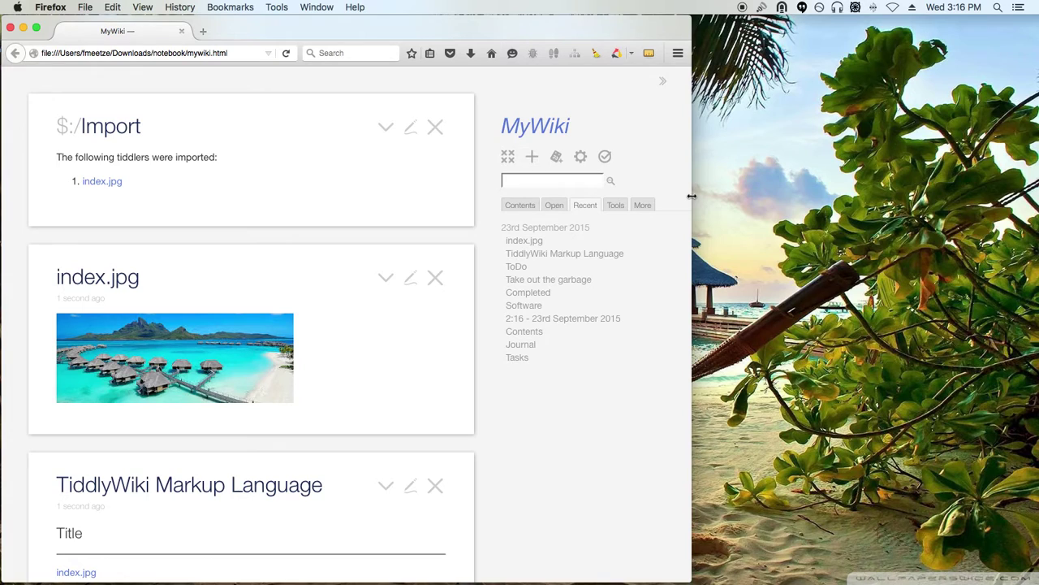
- Open tiddlymap.org in a new browser tab
left_click(205, 32)
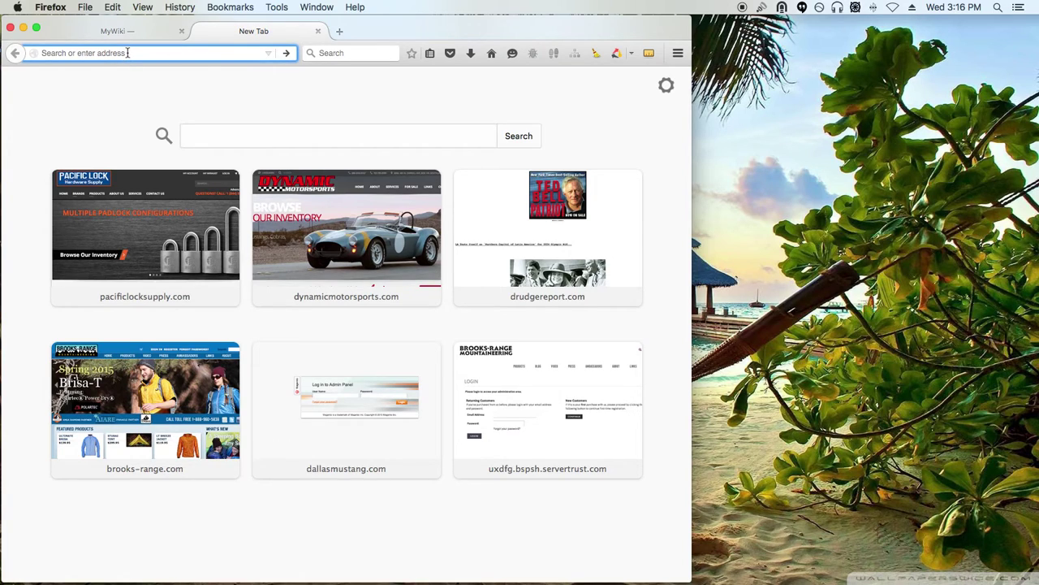
type("tiddlymap.org")
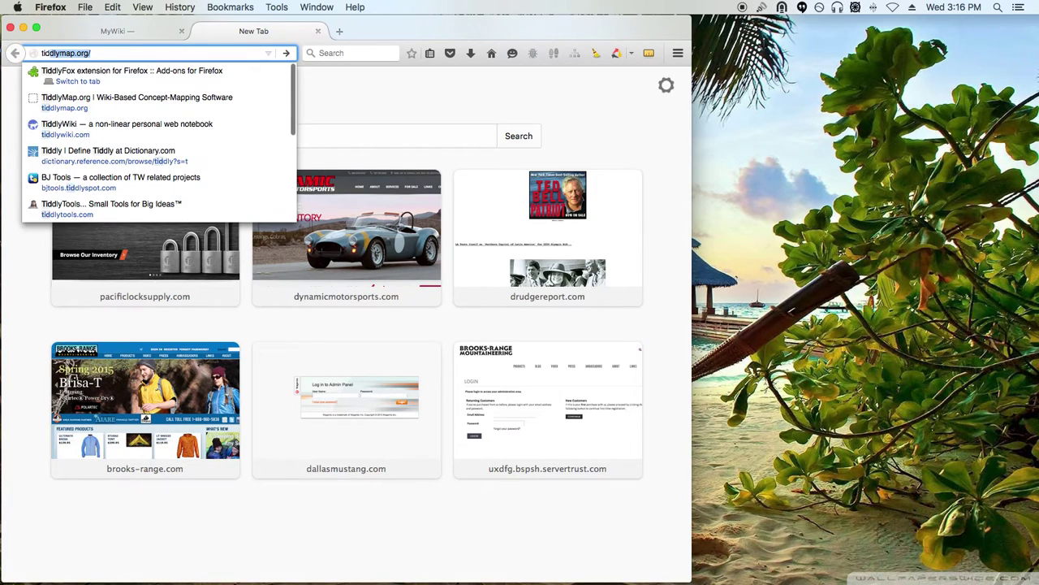
key("Return")
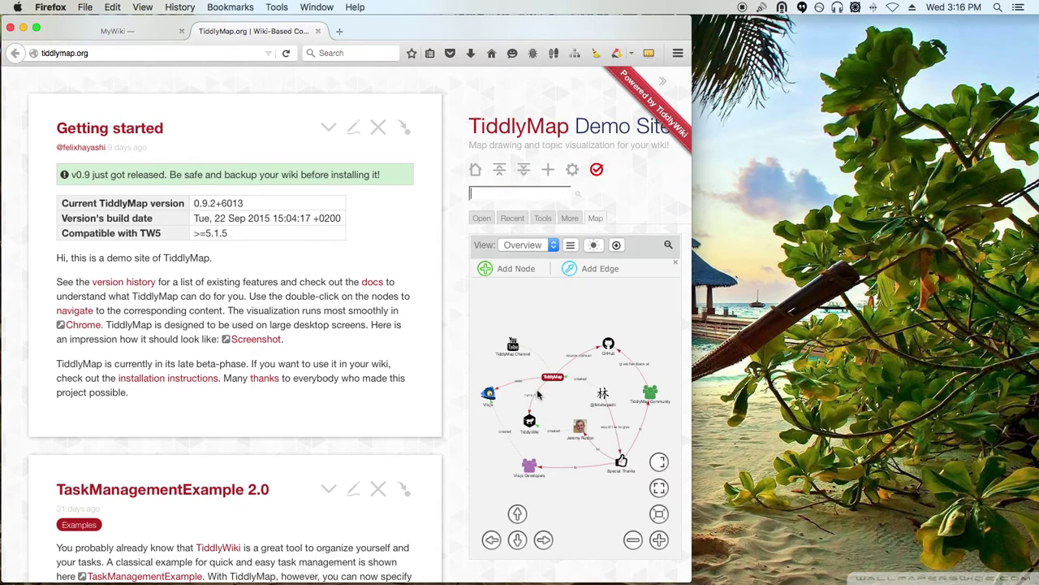
- View the demo site's Overview map in full screen, close its editing bar and return to the normal page view
mouse_move(538, 398)
left_click(658, 488)
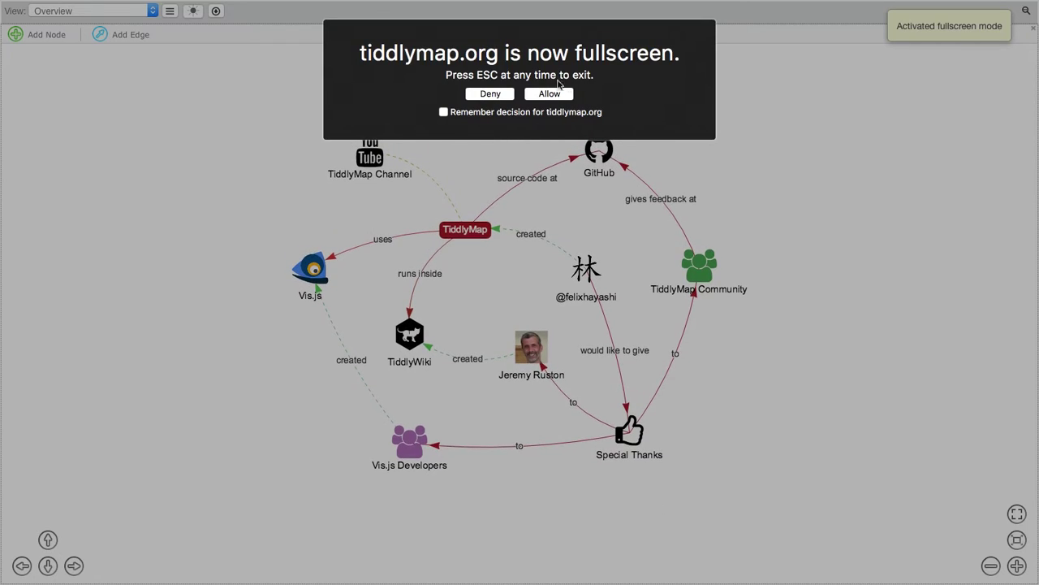
left_click(532, 94)
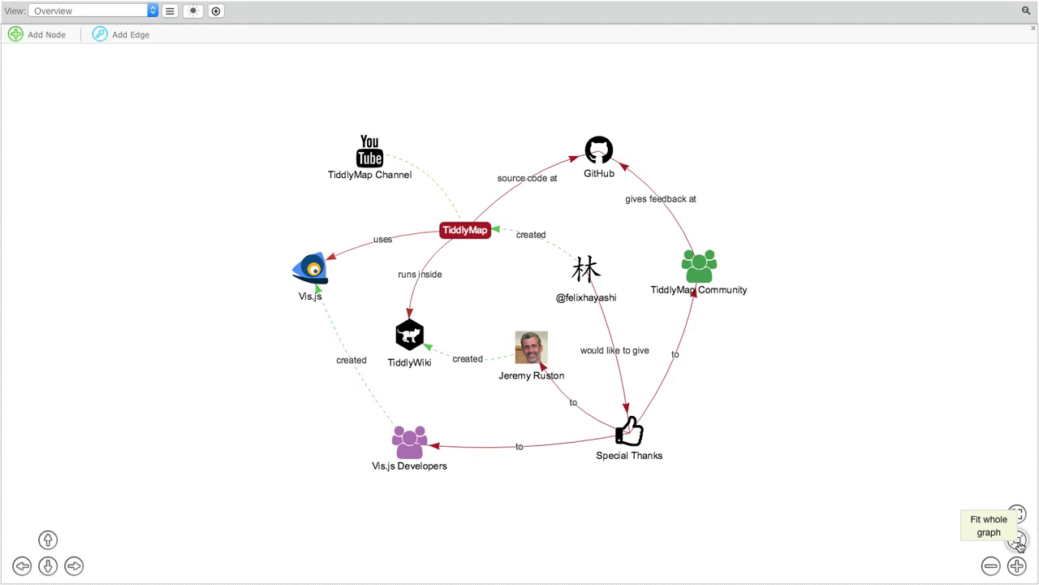
left_click(1033, 35)
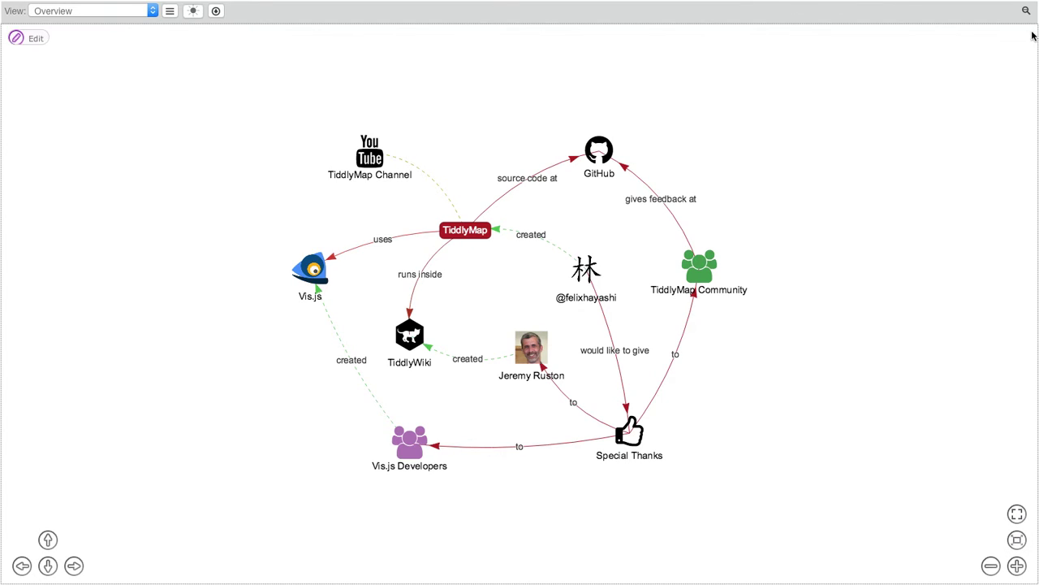
left_click(1018, 517)
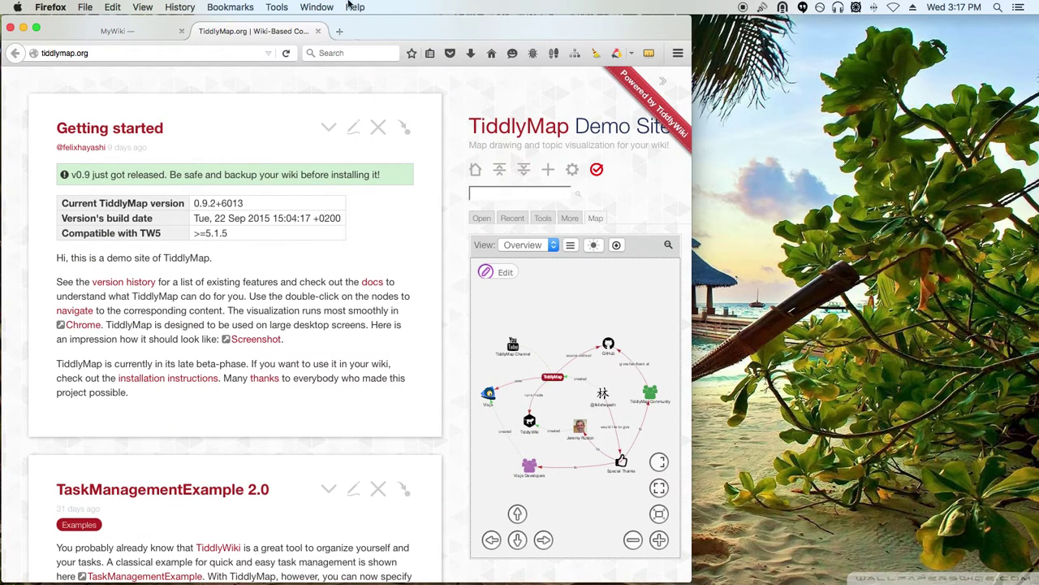
- Detach the TiddlyMap site into its own narrower window and place it beside the MyWiki window
left_click_drag(406, 38, 435, 8)
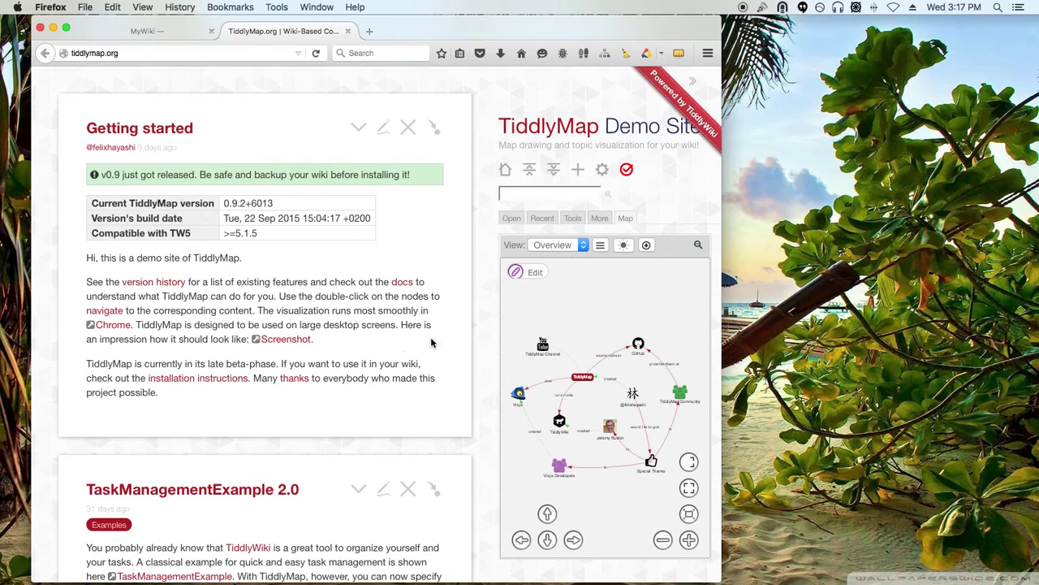
left_click(181, 29)
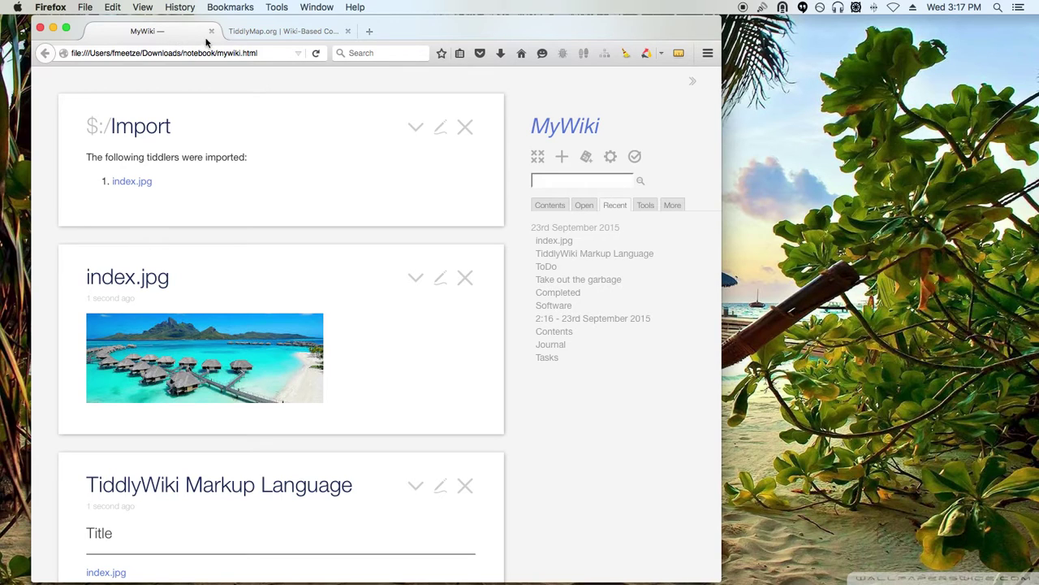
left_click(289, 31)
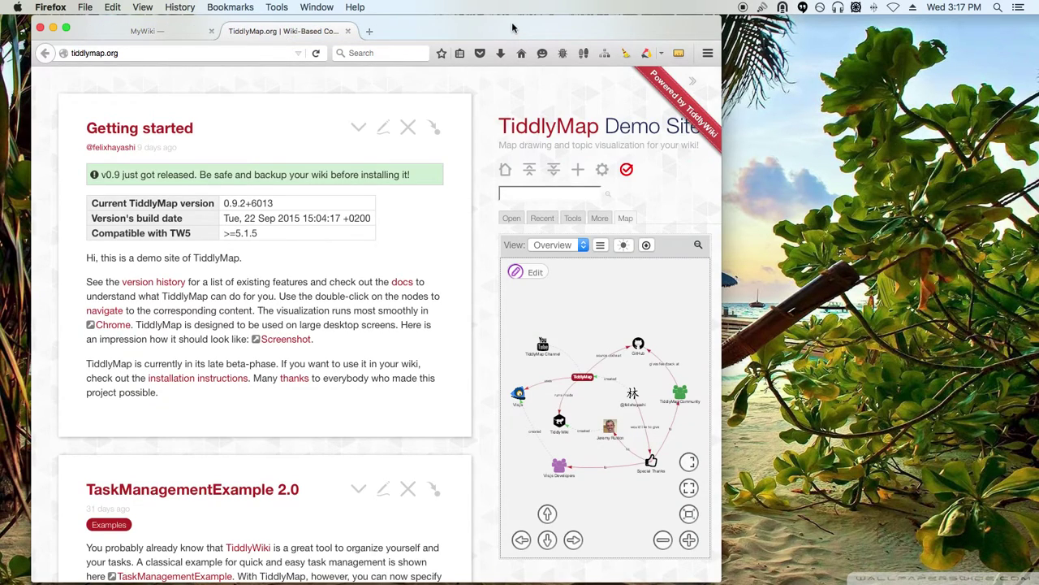
left_click_drag(520, 31, 482, 31)
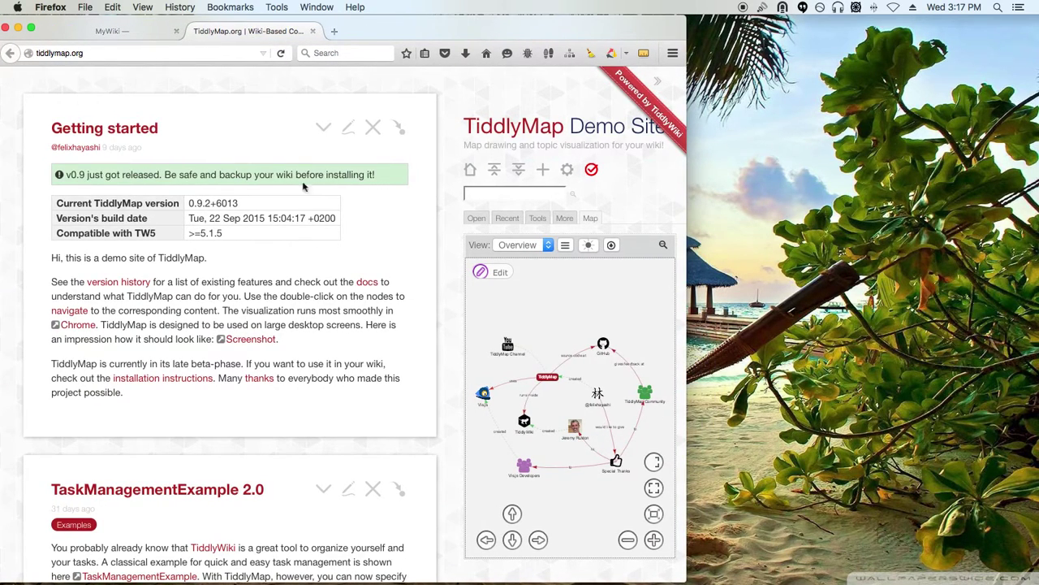
left_click_drag(241, 37, 635, 33)
left_click_drag(900, 108, 566, 133)
left_click_drag(457, 35, 933, 6)
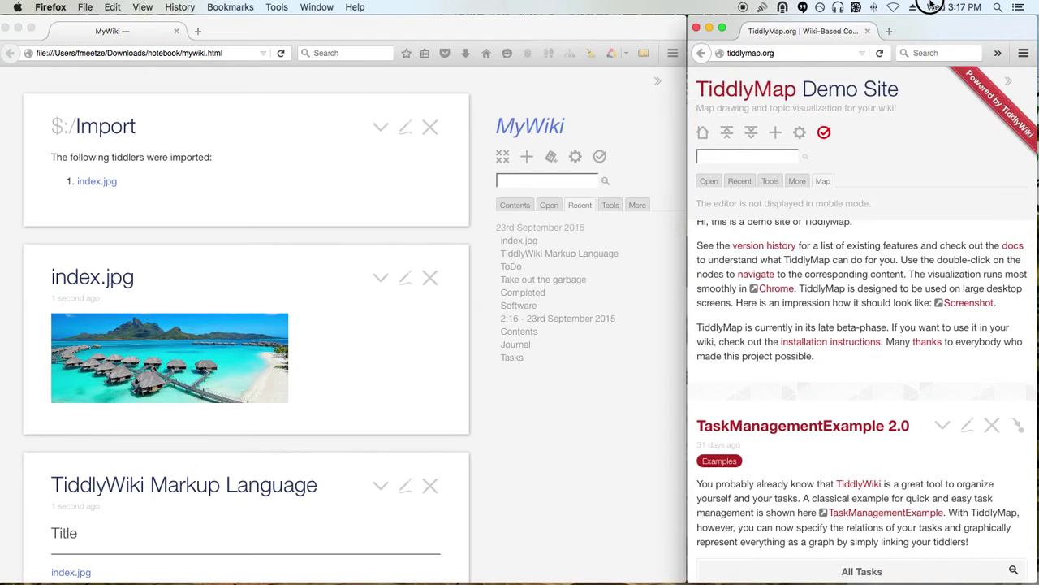
- From TiddlyMap's installation instructions, add the TW5-TiddlyMap, TW5-Vis.js, TW5-HotZone and TW5-TopStoryView plugins to MyWiki's import list
left_click(838, 343)
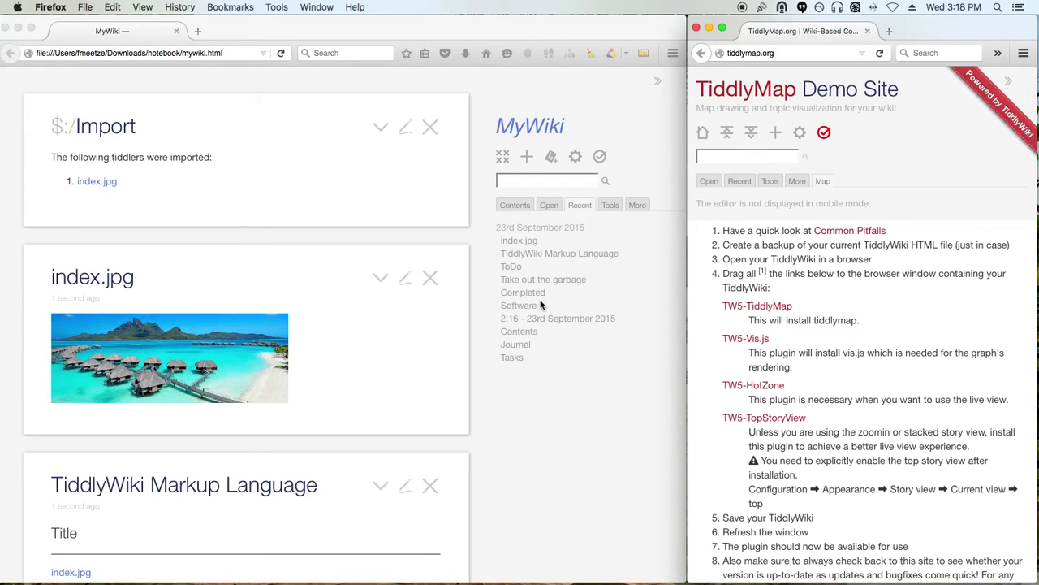
left_click_drag(761, 311, 408, 213)
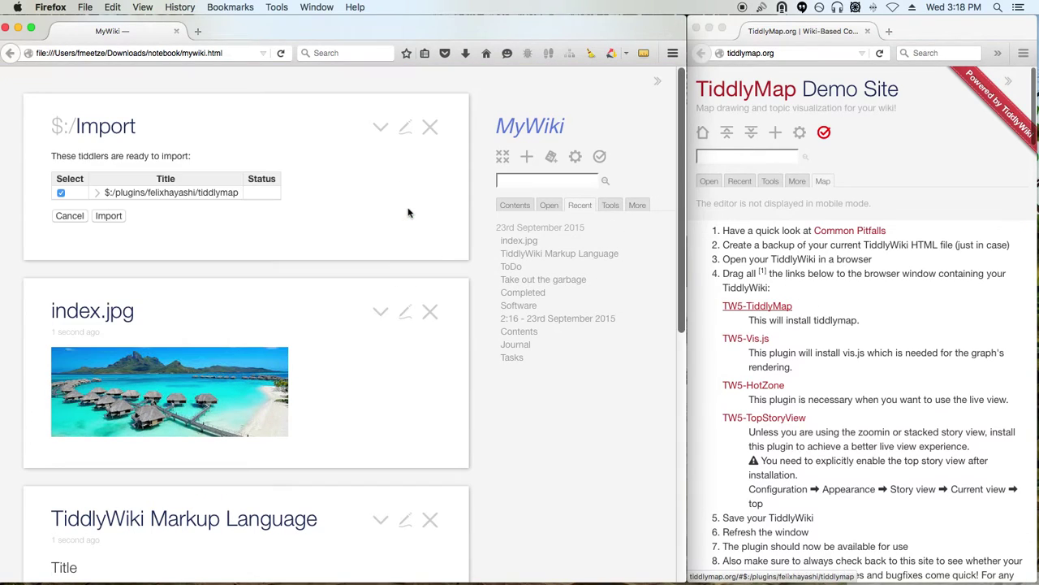
left_click(733, 354)
left_click_drag(726, 339, 348, 267)
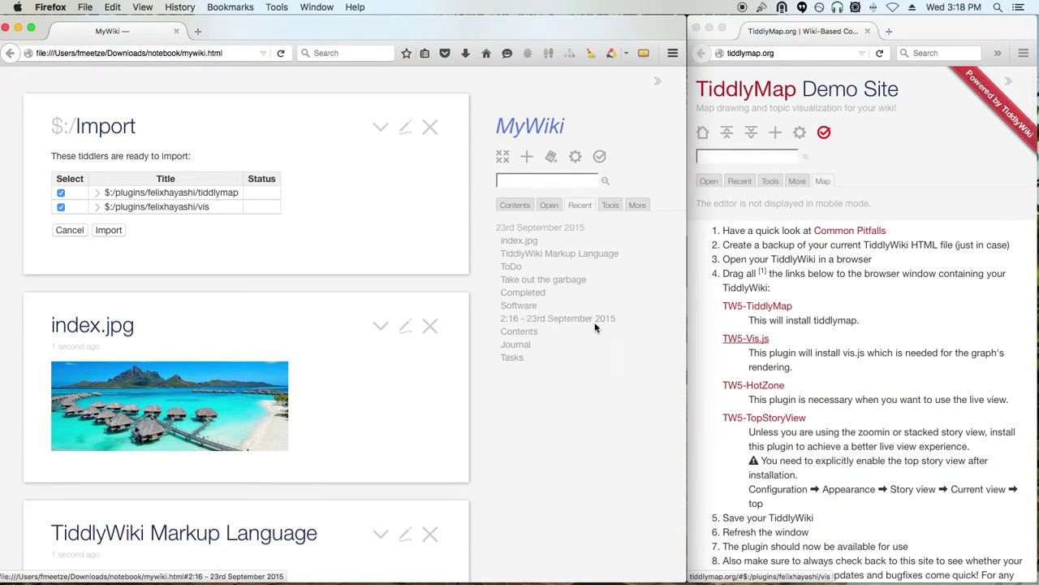
left_click(846, 403)
left_click_drag(757, 386, 294, 258)
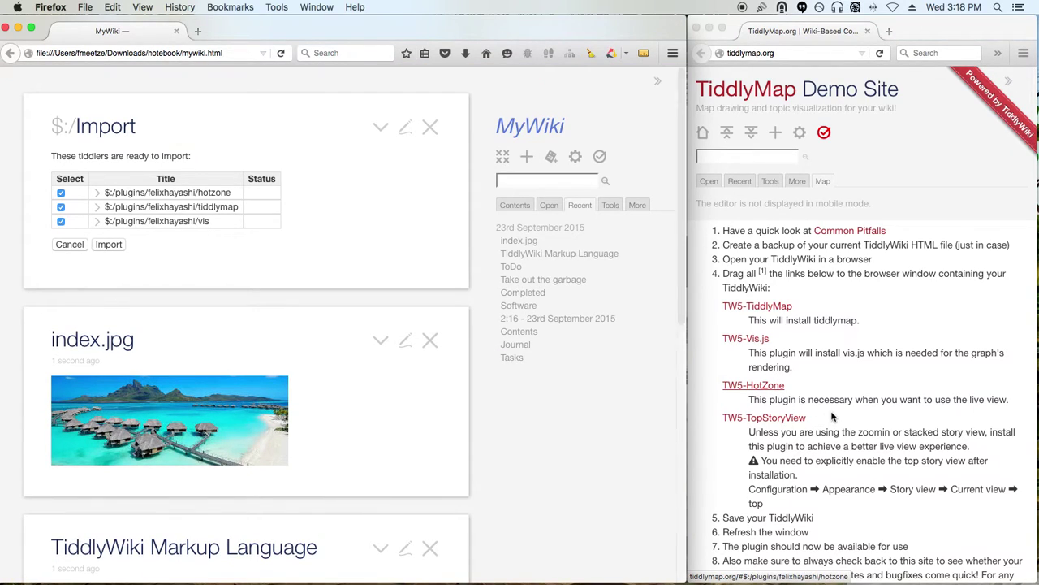
left_click(762, 429)
left_click_drag(762, 429, 336, 319)
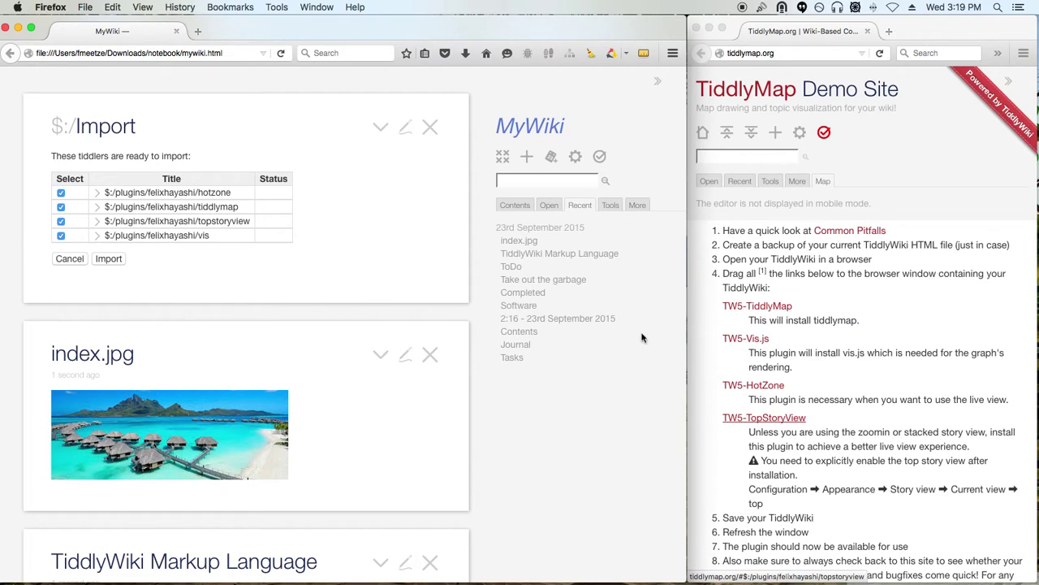
- Import the four listed plugins into MyWiki, then save and reload the wiki
left_click(118, 259)
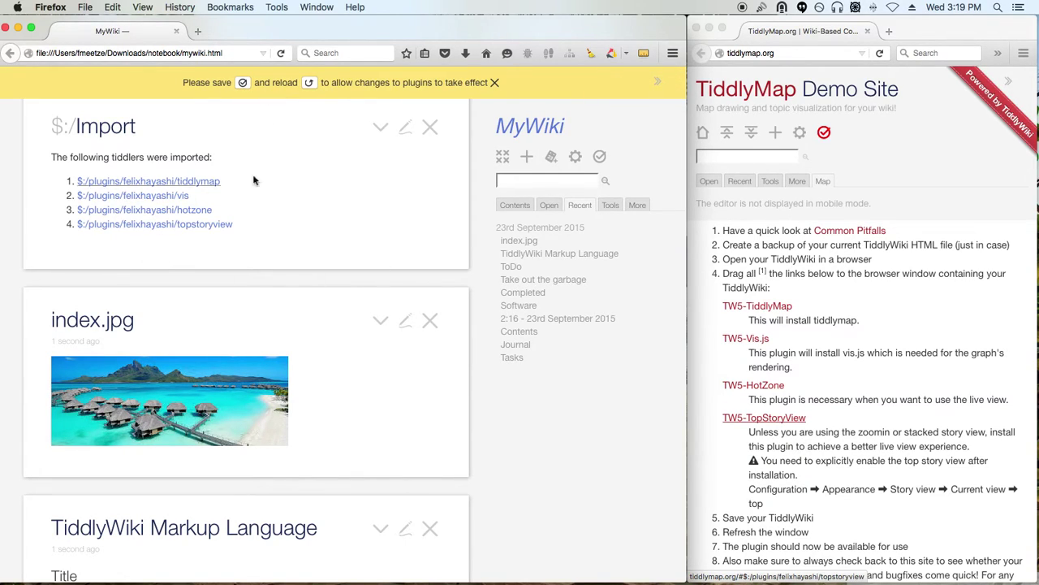
left_click(244, 85)
left_click(244, 84)
left_click(310, 84)
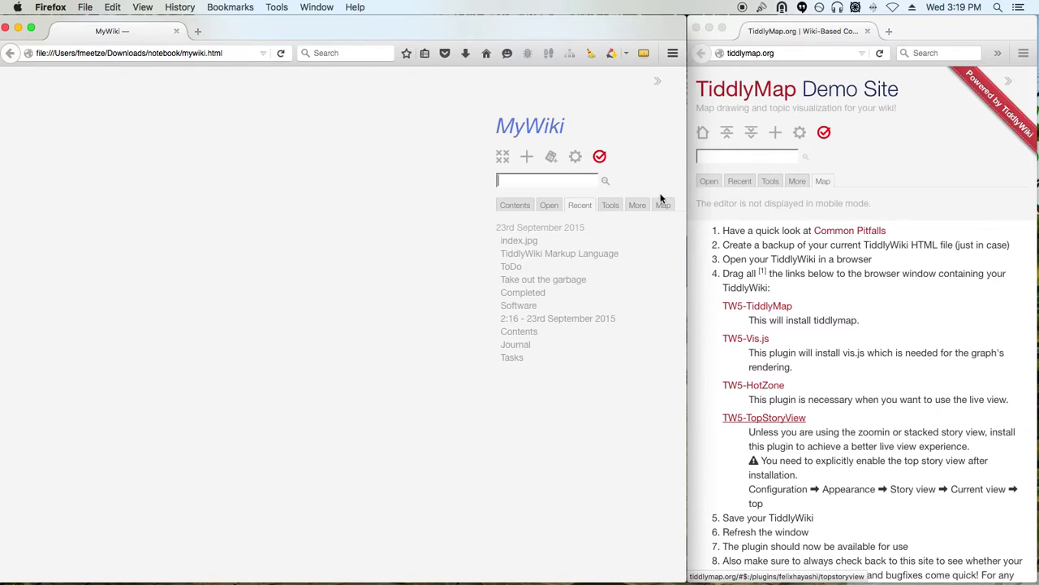
- Open MyWiki's map, dismiss the TiddlyMap welcome notice and display the map in full screen
left_click(662, 207)
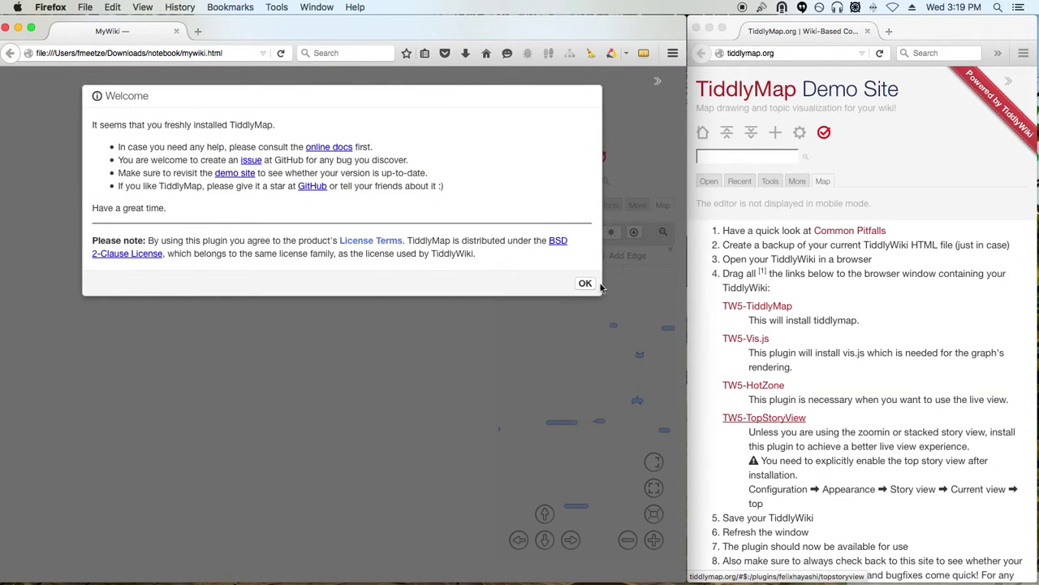
left_click(587, 284)
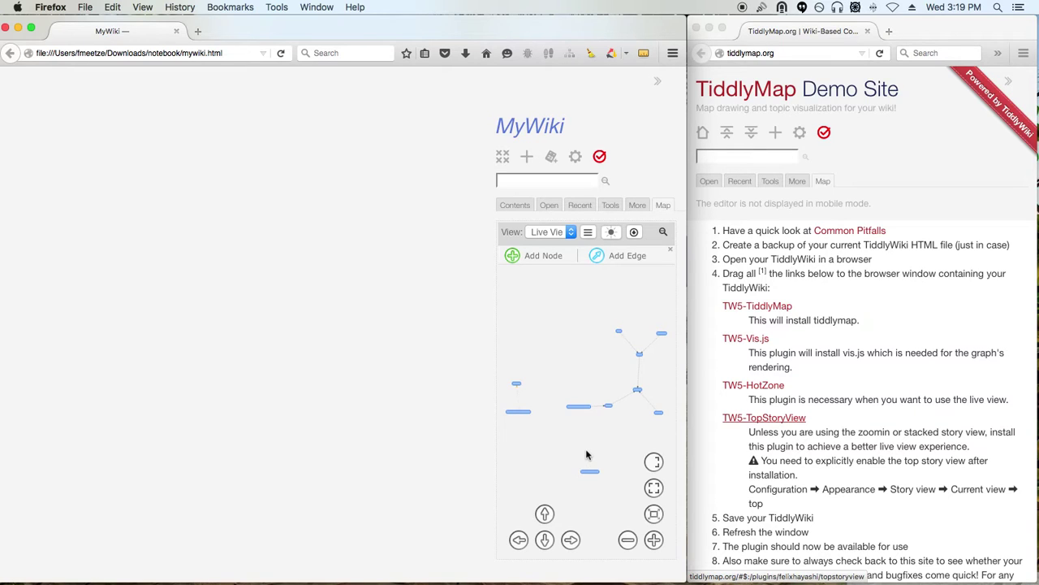
left_click(655, 488)
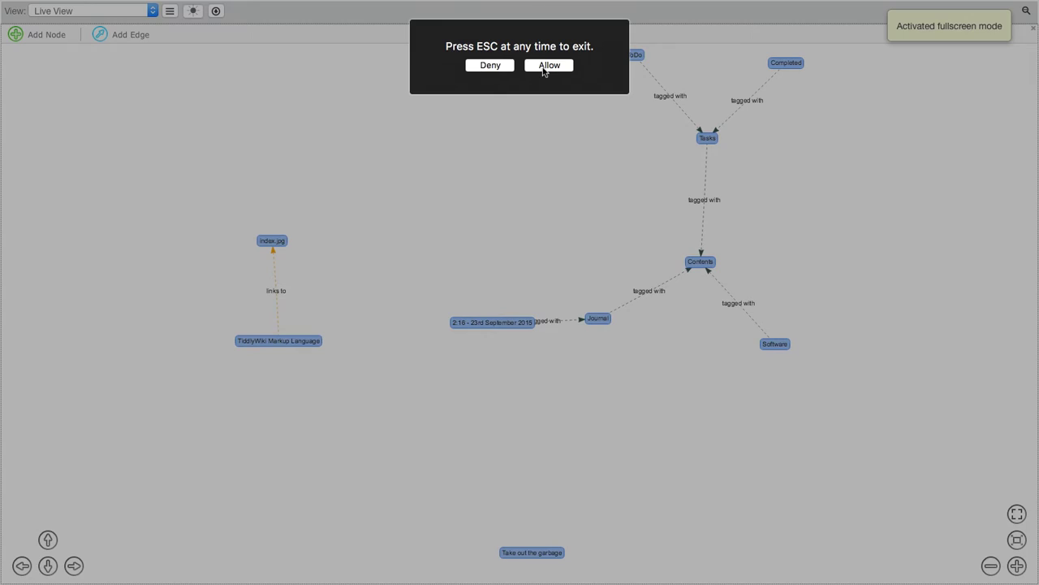
left_click(549, 65)
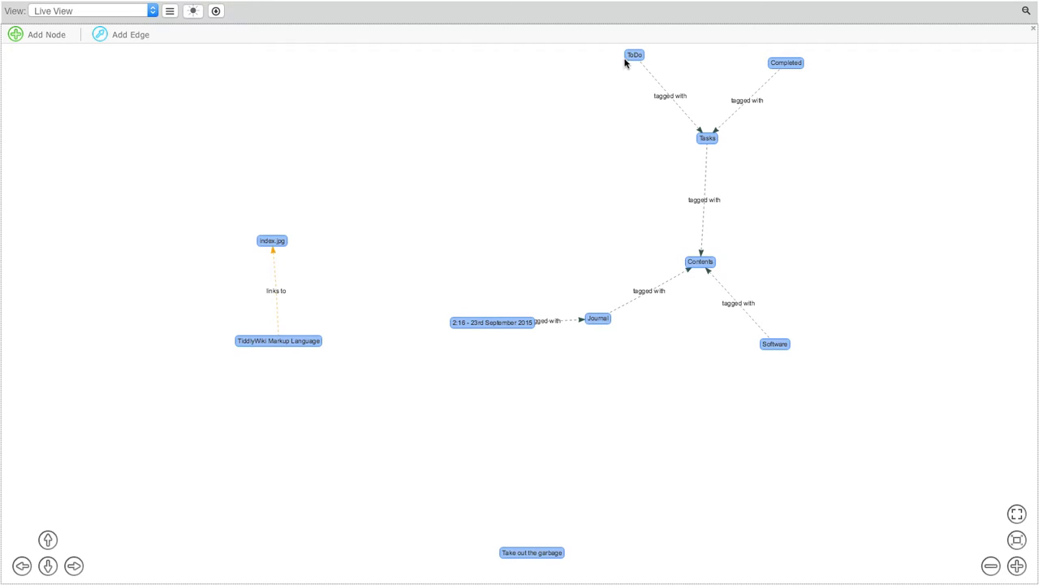
- Examine the tag and link relations between tiddlers in the Live View map, then leave full screen
mouse_move(711, 142)
scroll(541, 263, "down", 5)
scroll(527, 286, "up", 5)
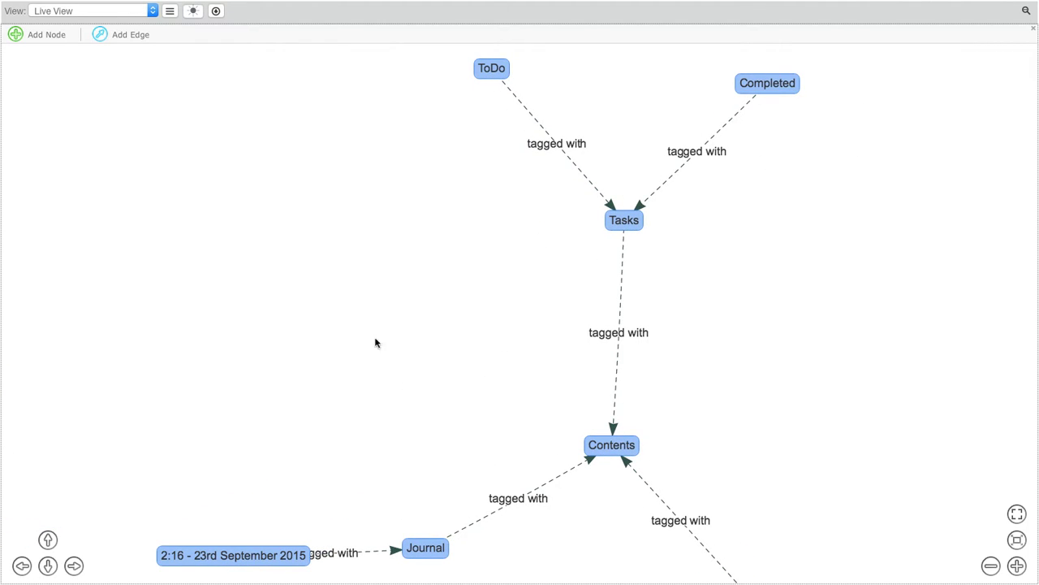
scroll(377, 333, "down", 4)
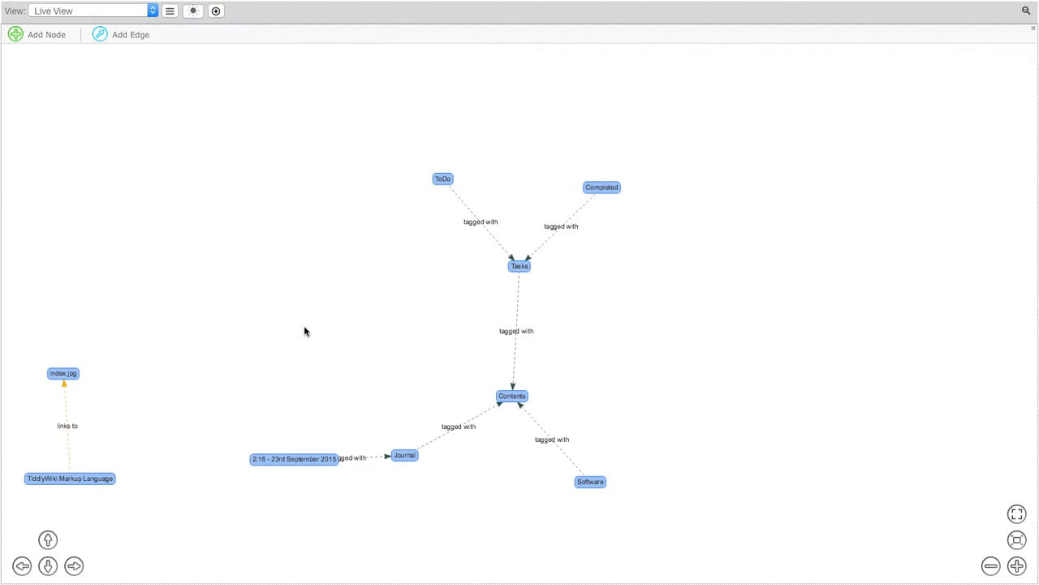
left_click(1018, 513)
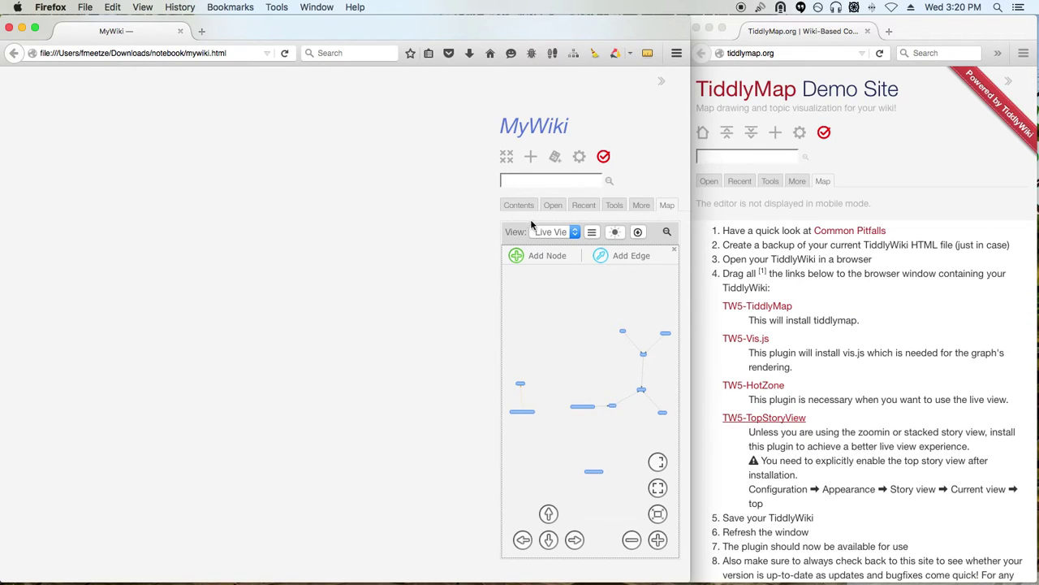
- Check MyWiki's table of contents, then create and save an empty tiddler titled New Tiddler
left_click(506, 206)
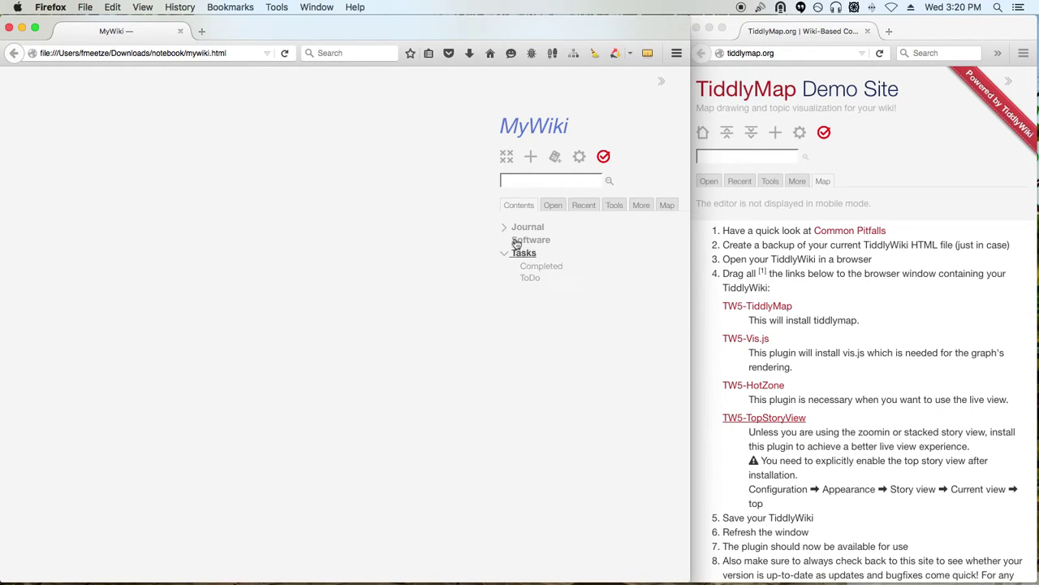
left_click(532, 158)
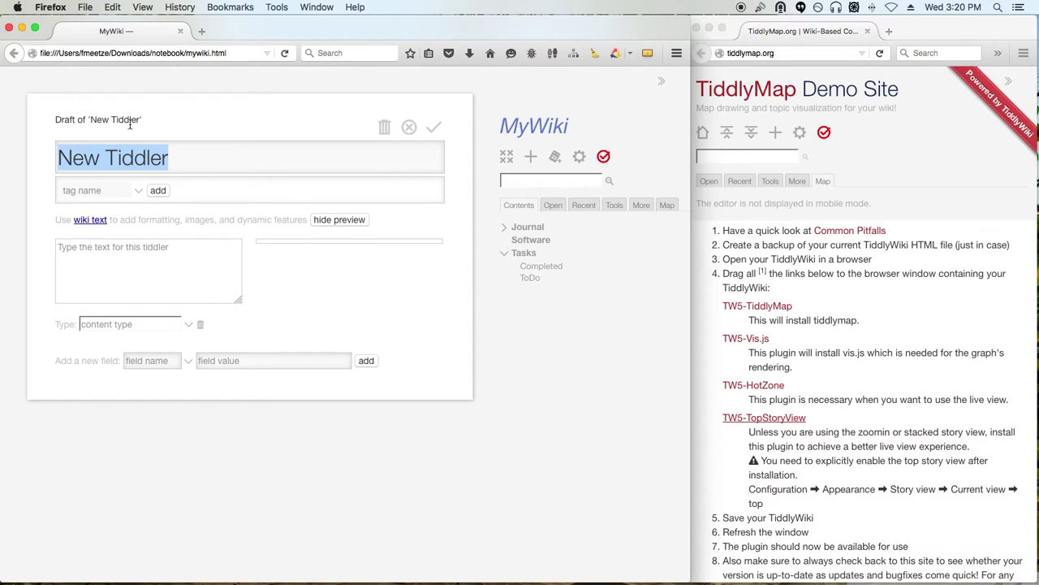
left_click(434, 130)
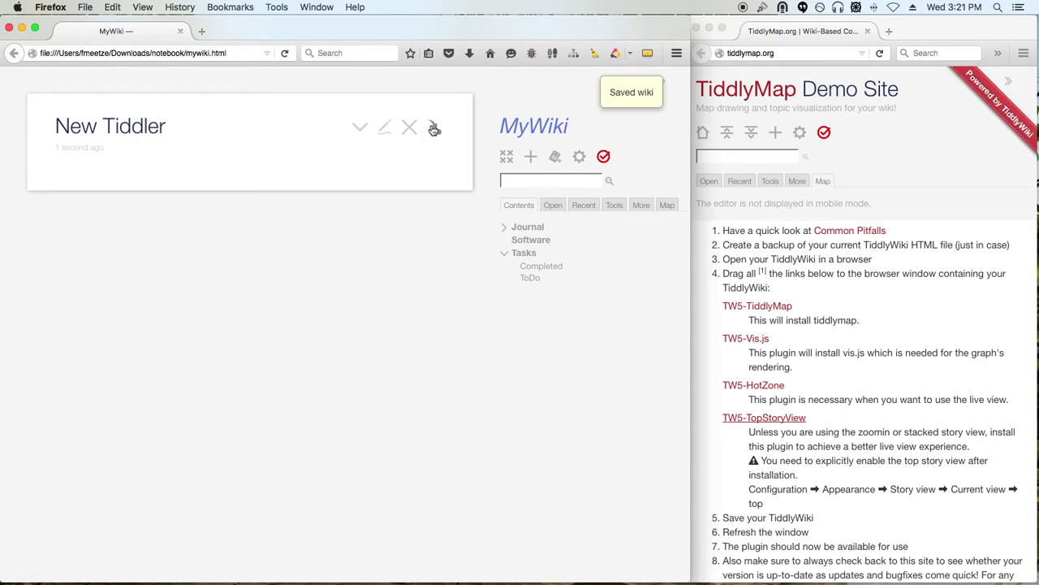
- Return to MyWiki's map and choose Live View as the displayed view
left_click(667, 206)
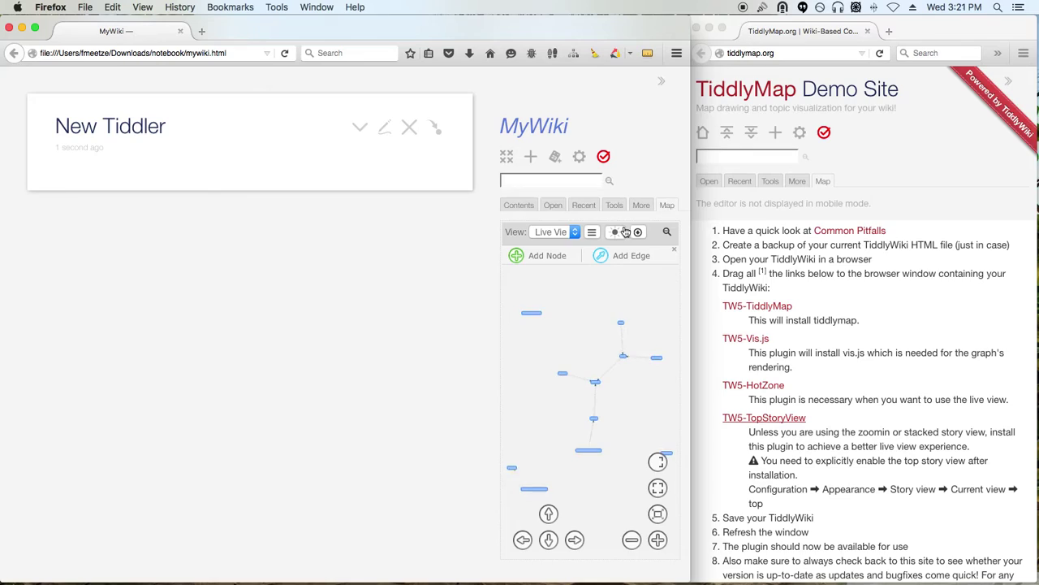
left_click(575, 234)
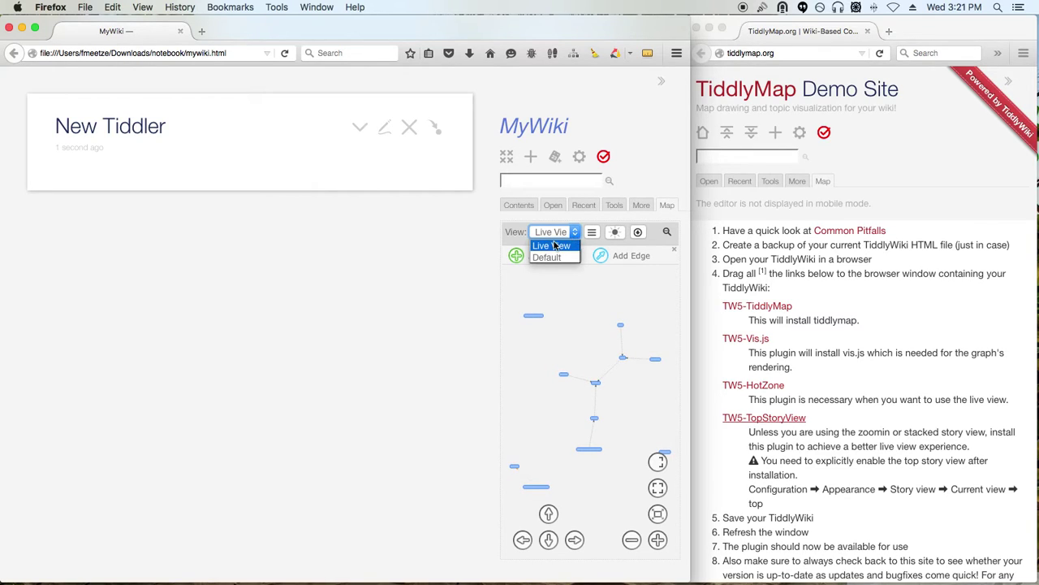
left_click(550, 246)
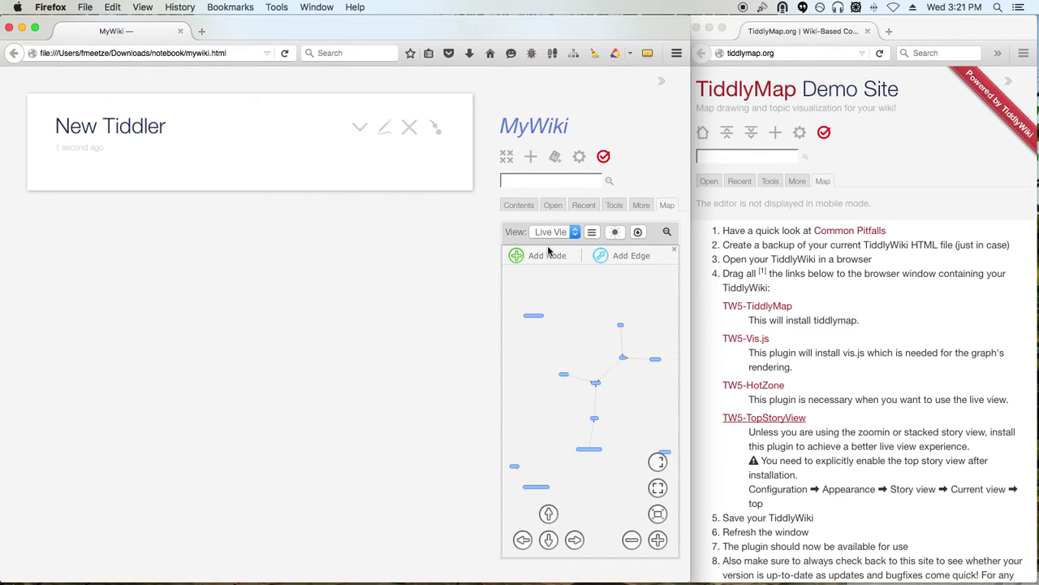
- Open the control panel's story view appearance setting and check which views it offers
left_click(581, 158)
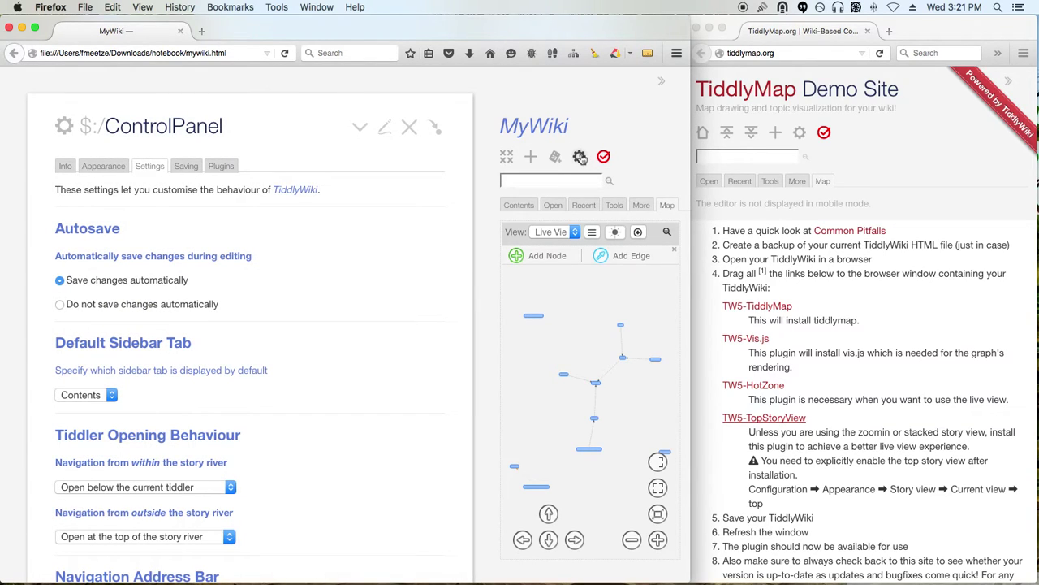
left_click(103, 168)
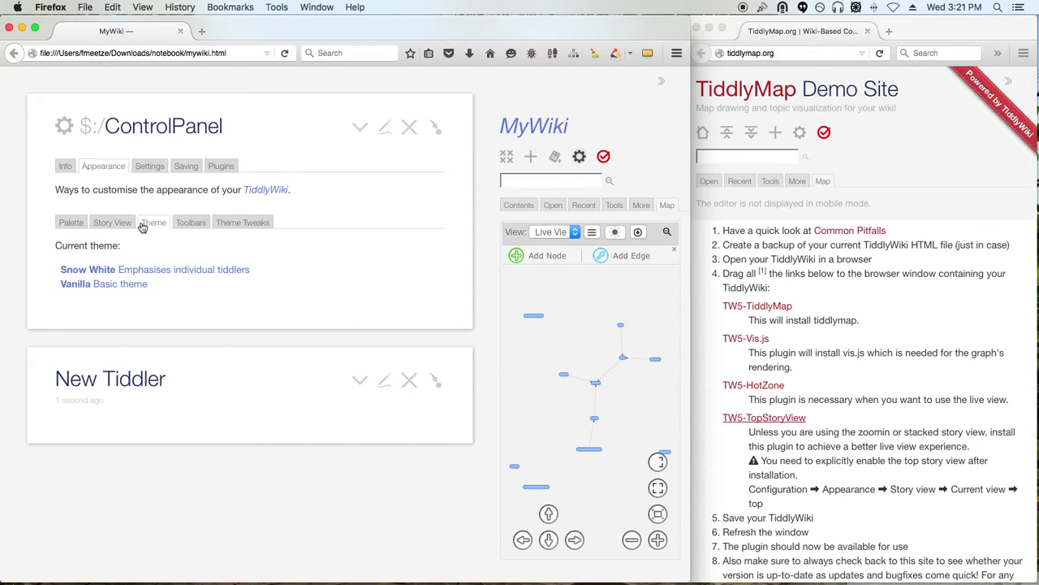
left_click(112, 224)
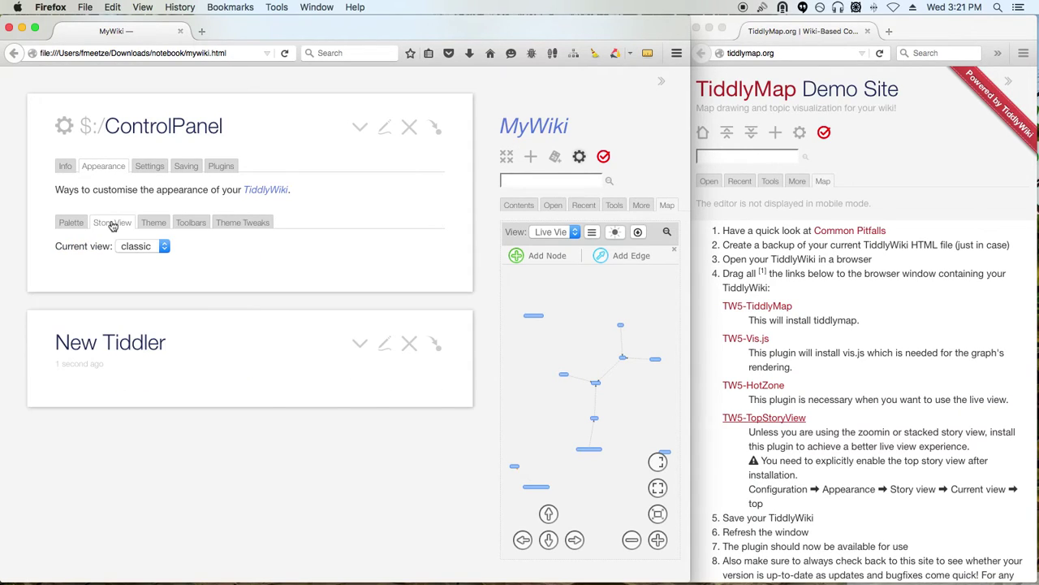
left_click(145, 246)
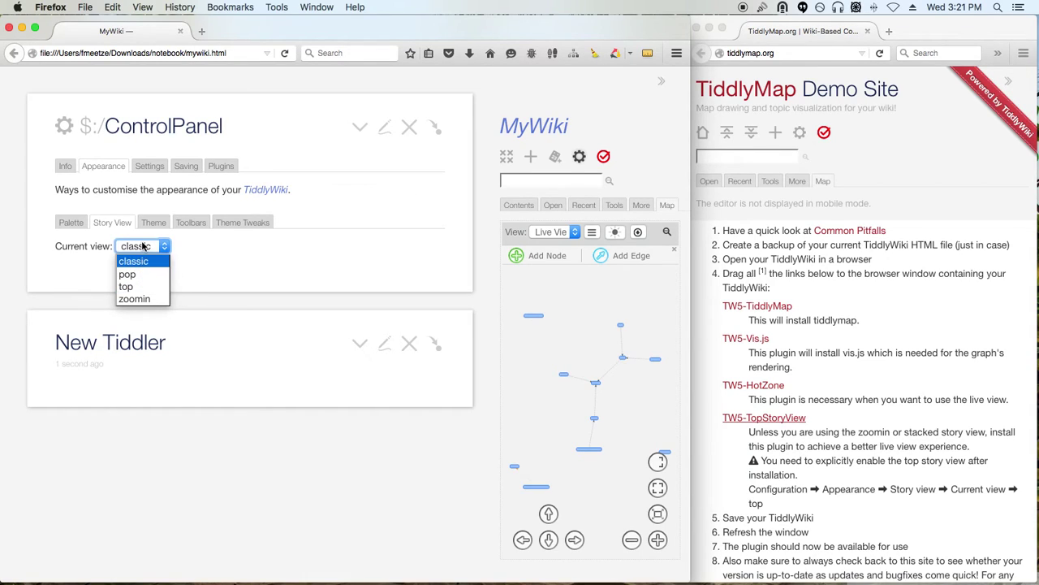
left_click(143, 246)
left_click(153, 230)
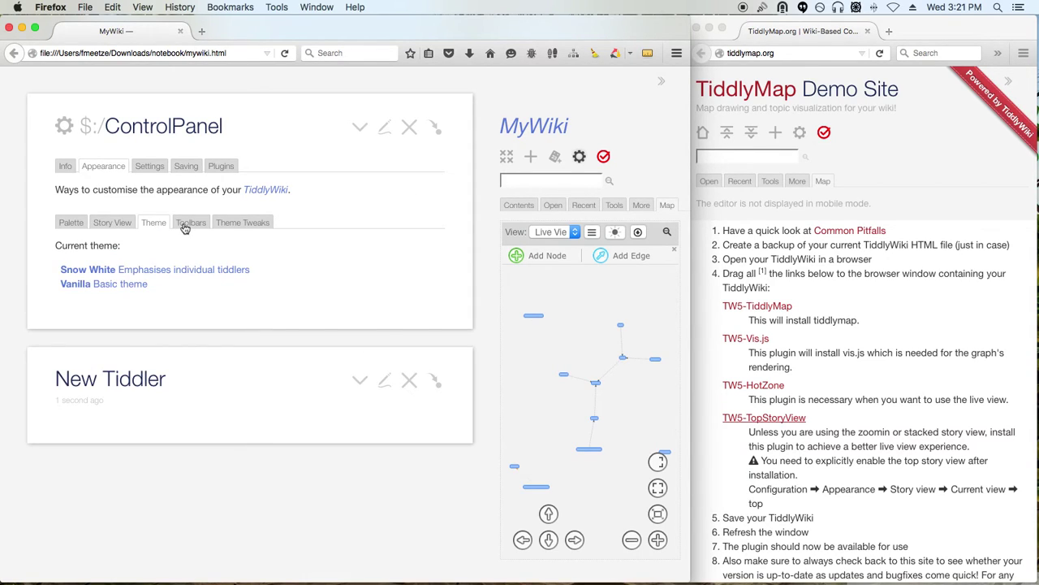
left_click(185, 228)
left_click(111, 223)
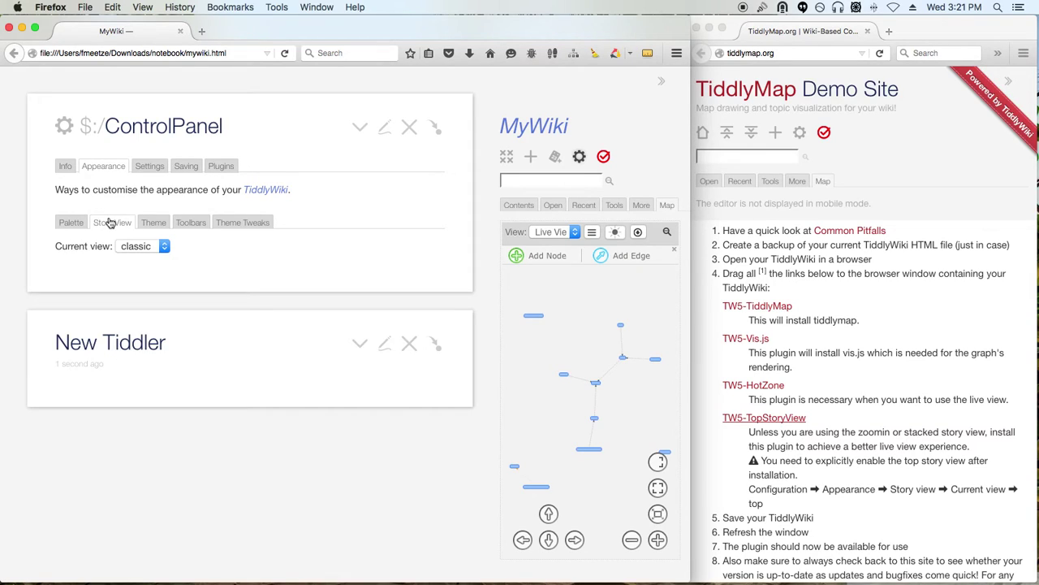
left_click(150, 166)
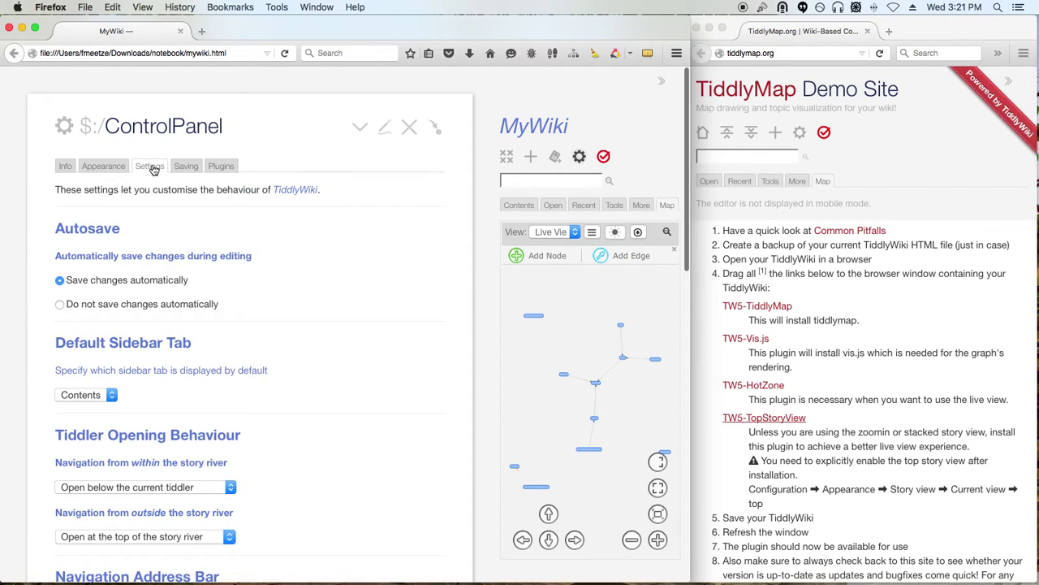
left_click(116, 169)
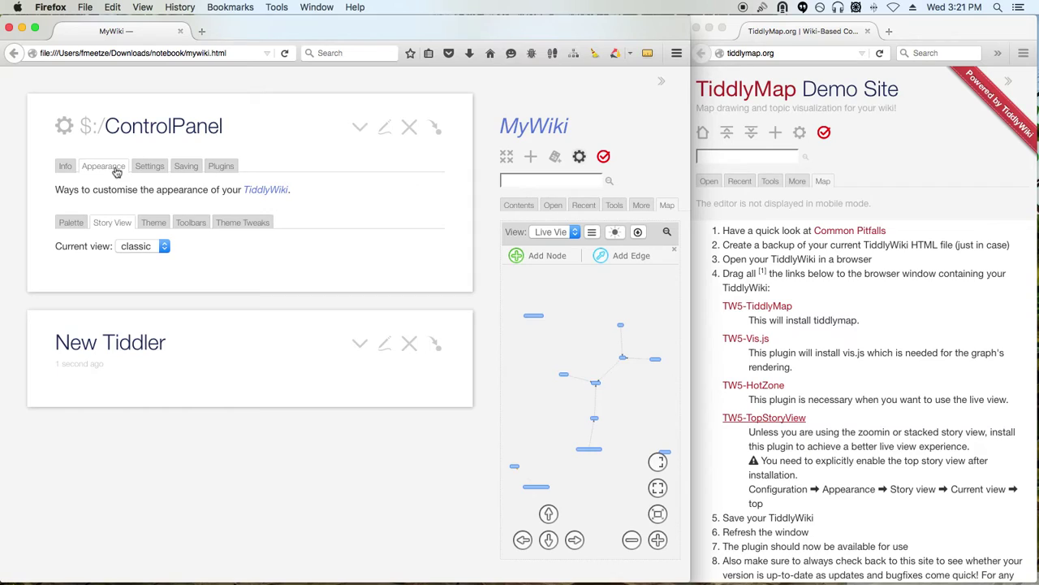
- Set MyWiki's current story view to top
left_click(147, 248)
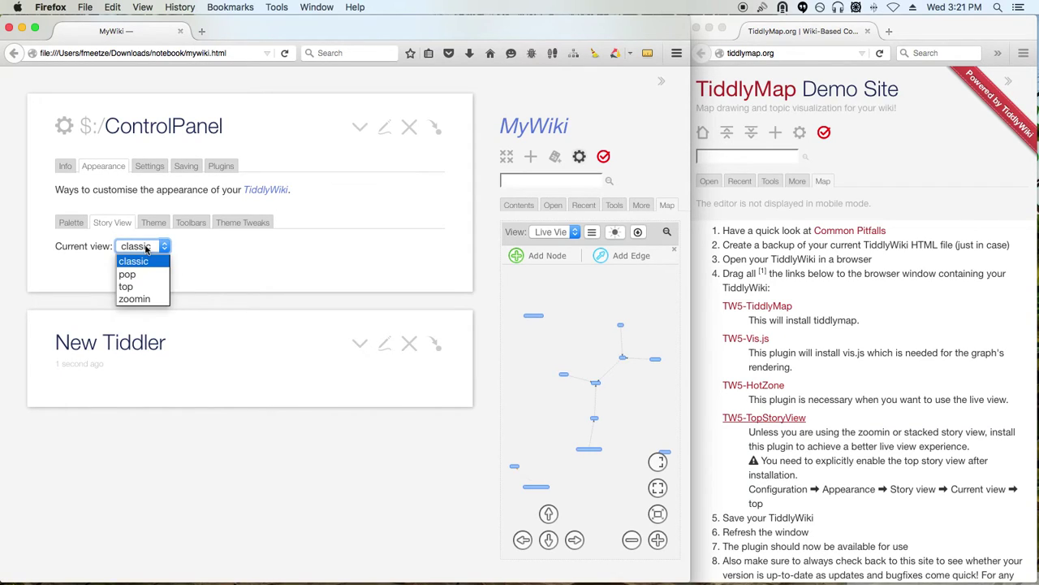
left_click(127, 287)
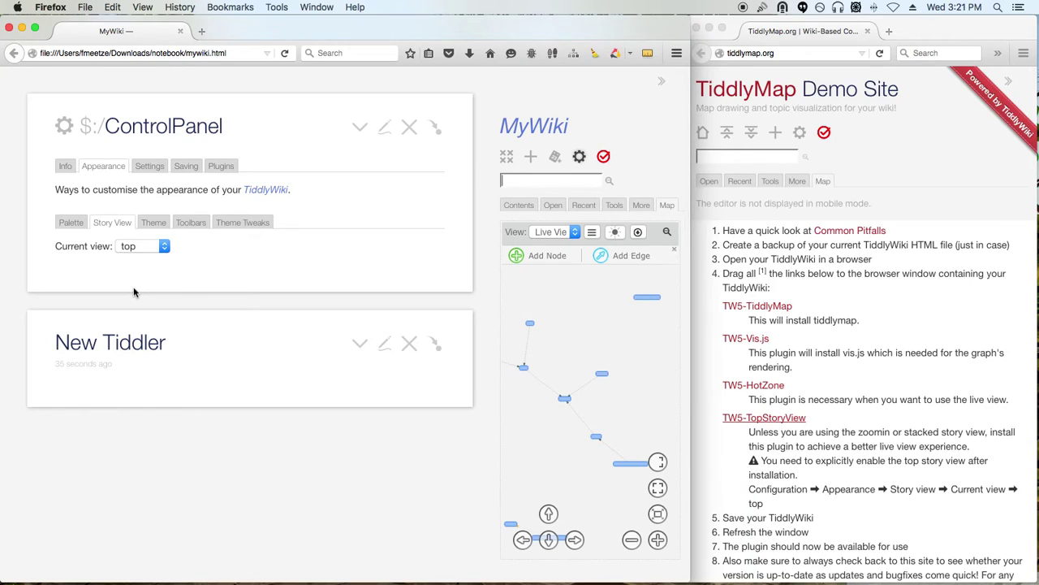
left_click(148, 249)
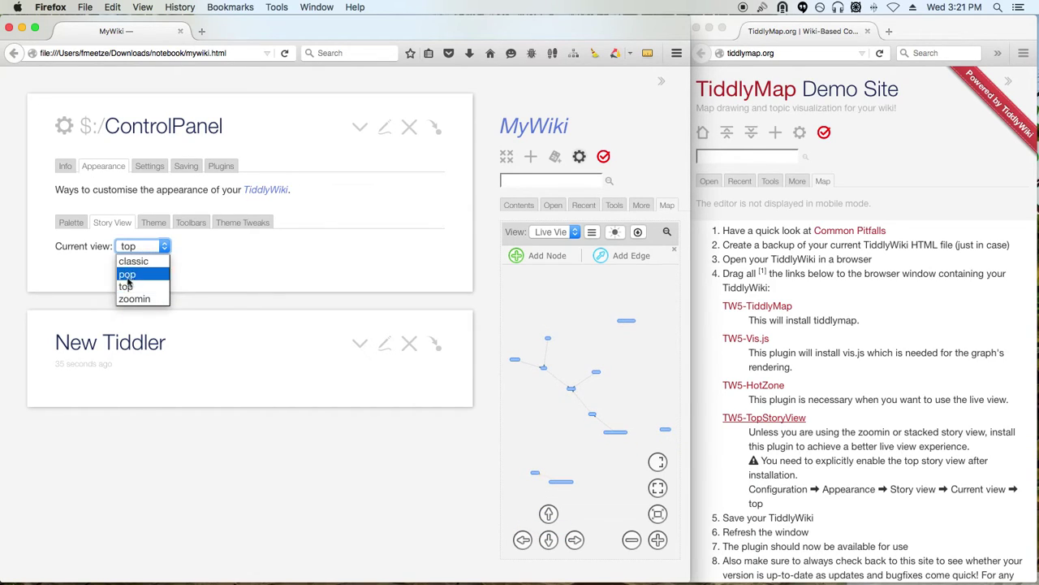
left_click(132, 288)
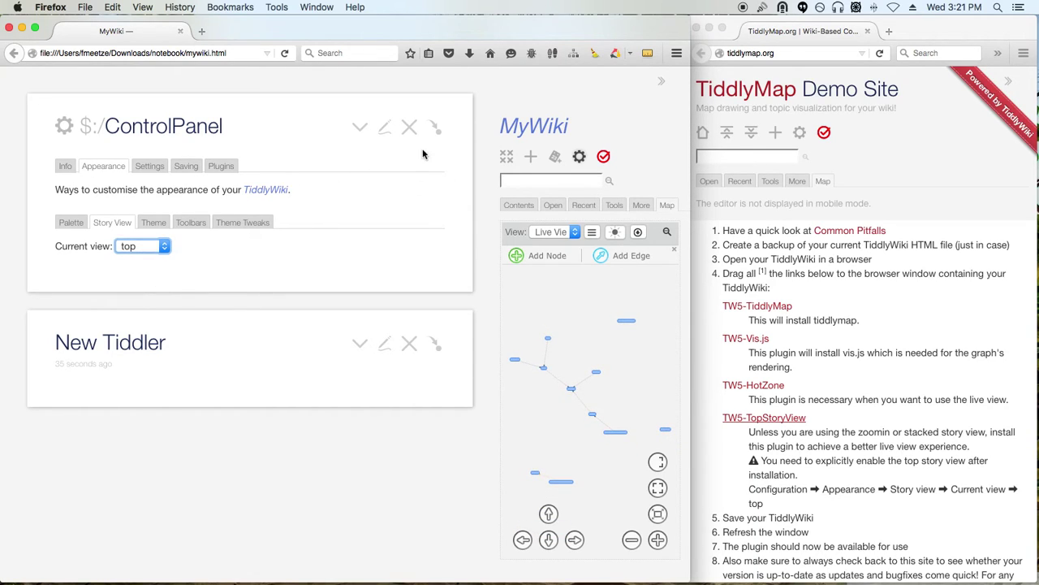
- Open the $:/ControlPanel shadow tiddler for editing, accepting the override, and save it
left_click(387, 130)
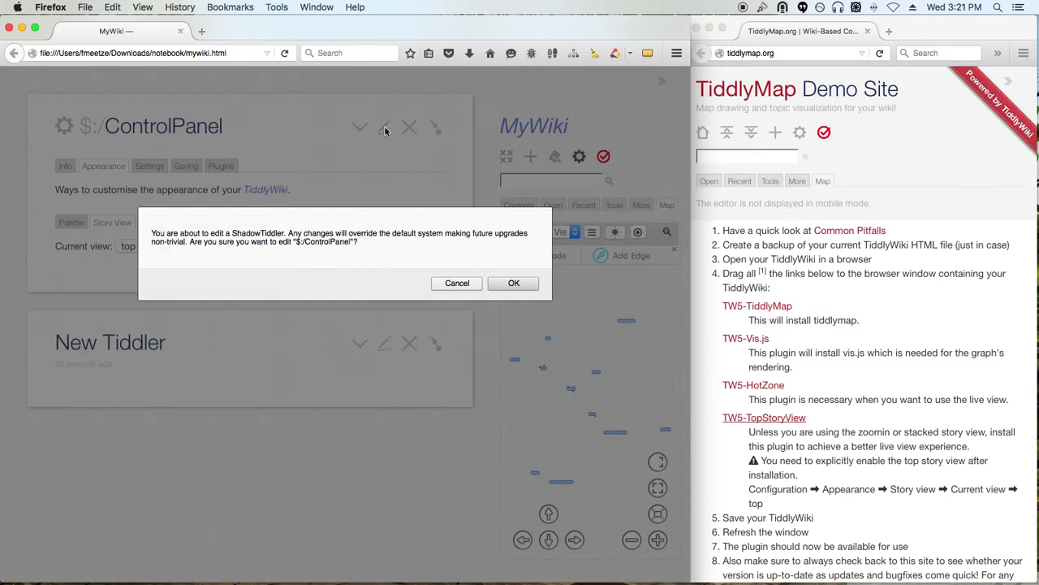
left_click(515, 283)
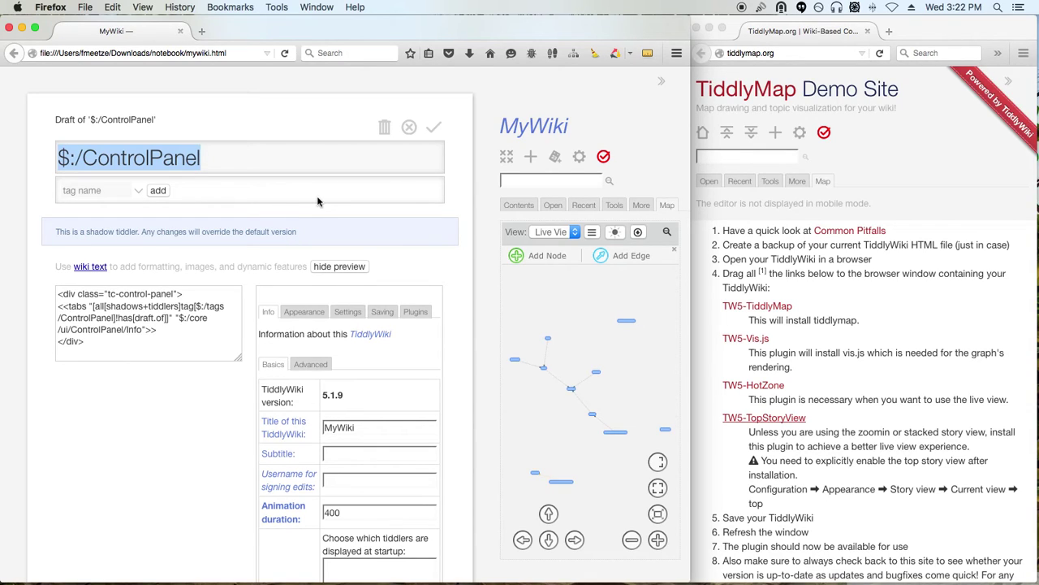
left_click(435, 131)
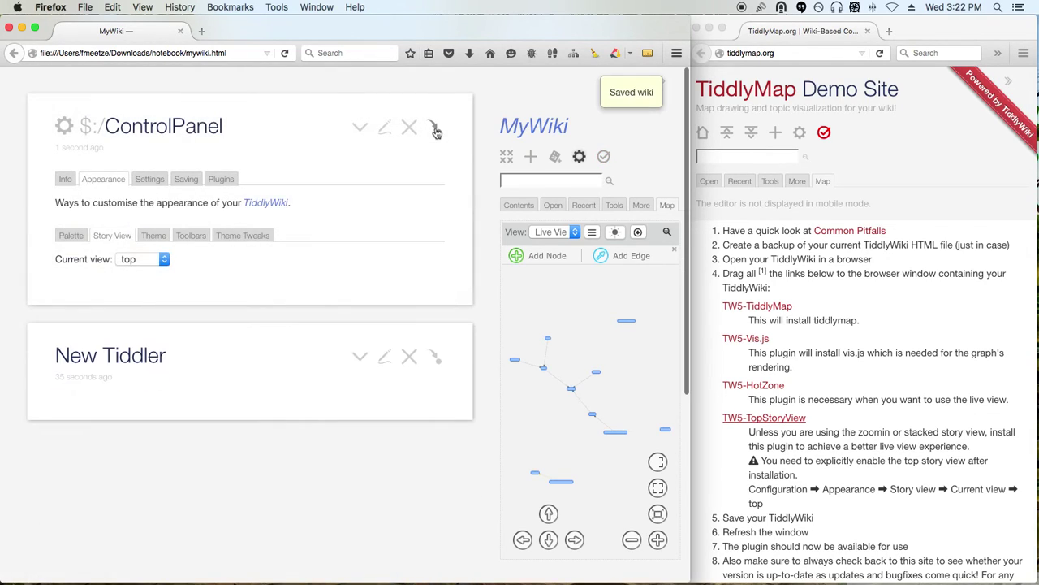
- Close the control panel tiddler and reselect Live View as the map's view
left_click(411, 131)
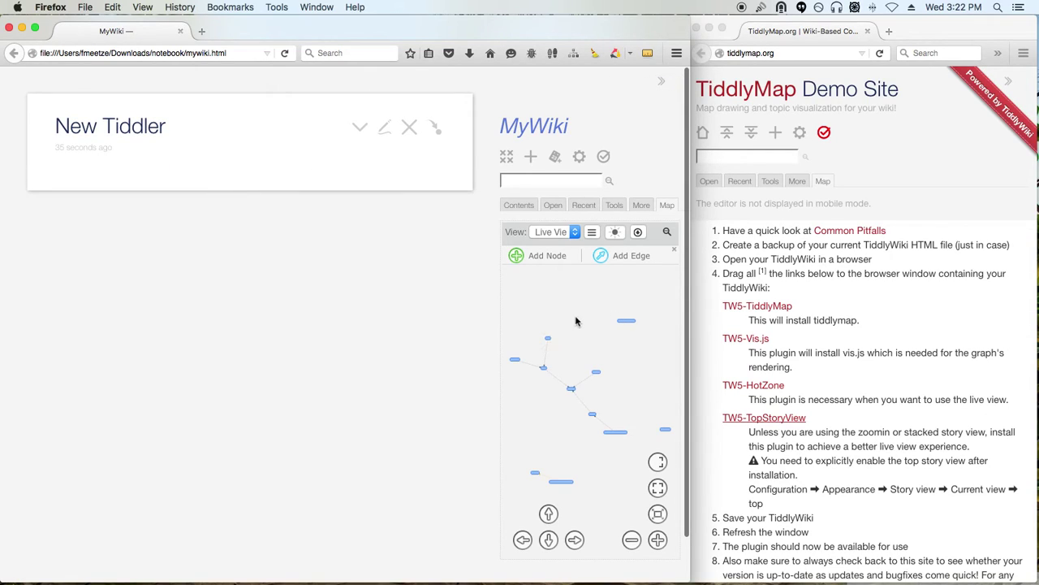
left_click(555, 231)
left_click(538, 246)
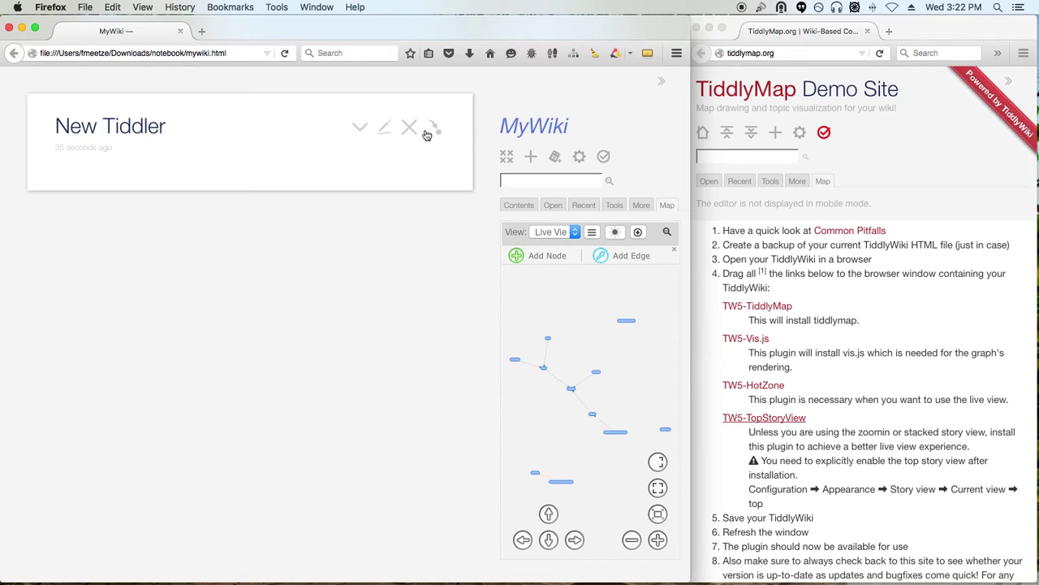
- Close all open tiddlers, and create and save an empty tiddler titled New Tiddler 1
left_click(507, 157)
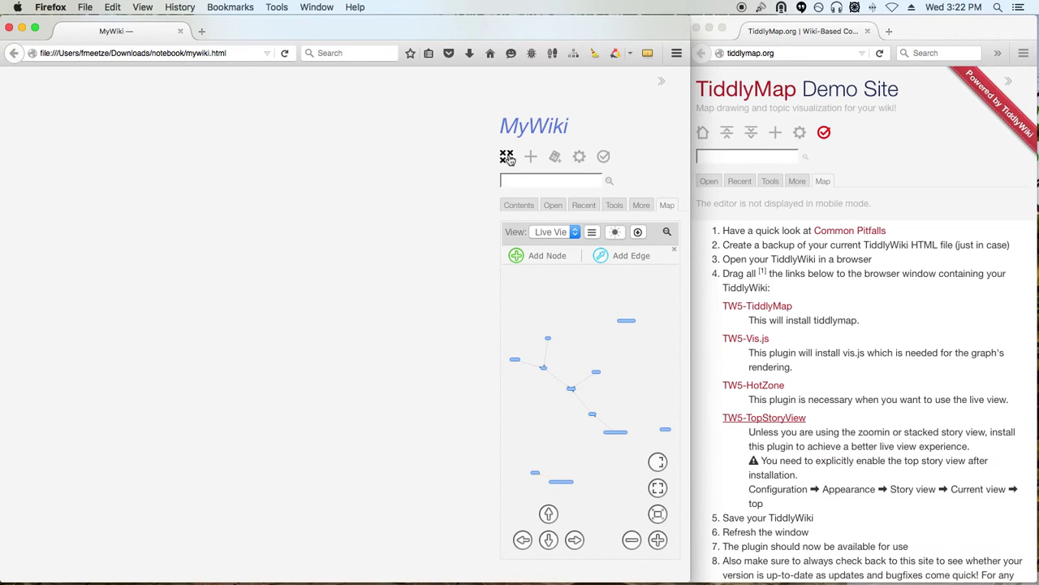
left_click(531, 156)
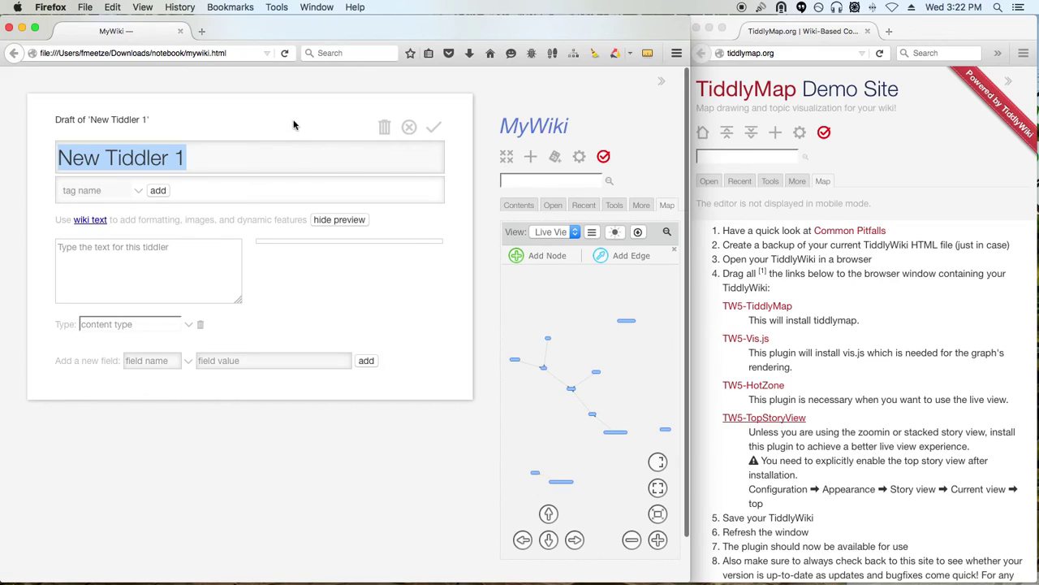
left_click(434, 131)
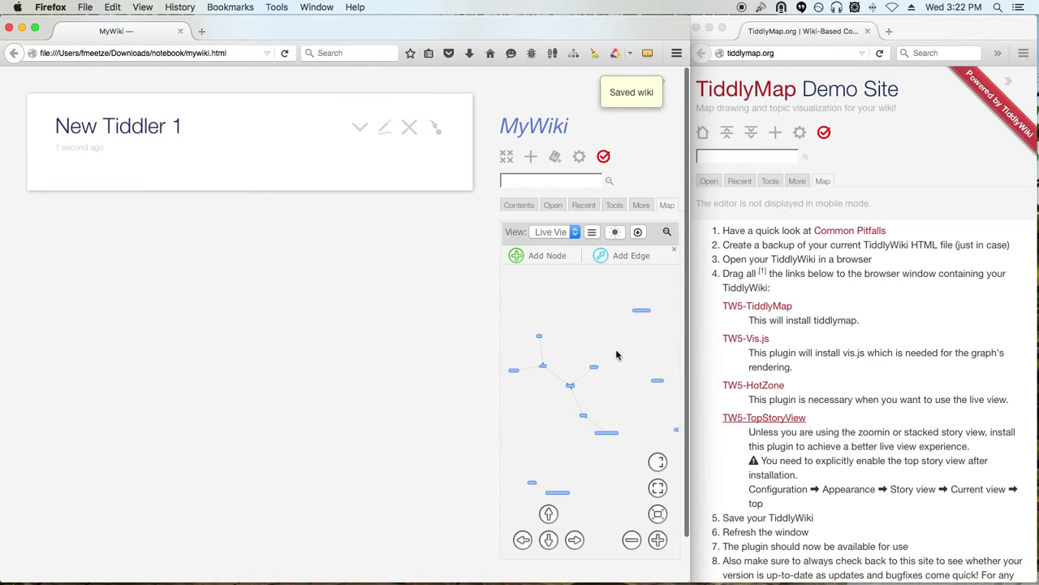
- Switch MyWiki's map to the Default view and back to Live View, and close New Tiddler 1
left_click(574, 233)
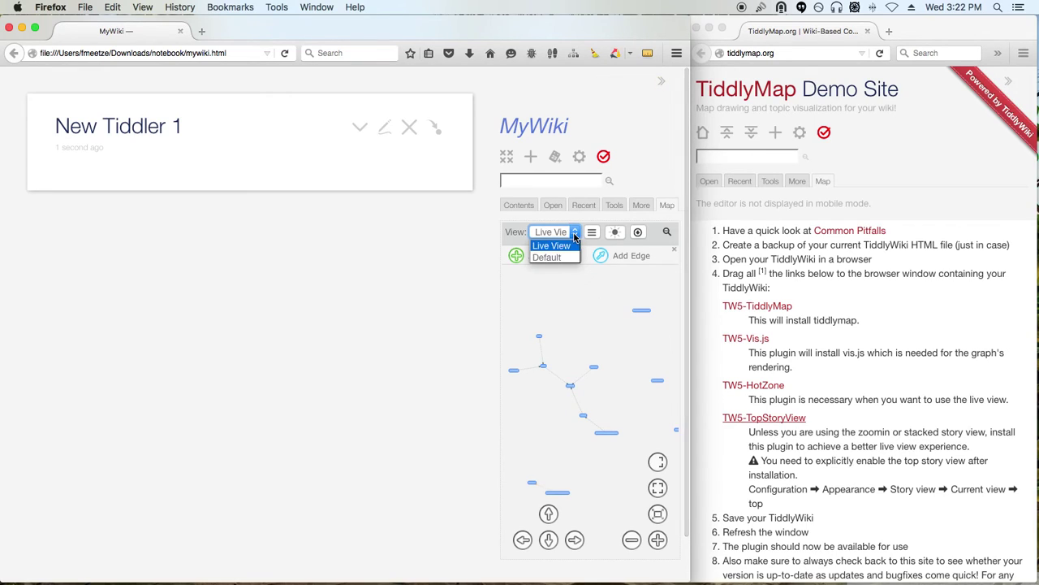
left_click(546, 256)
left_click(562, 234)
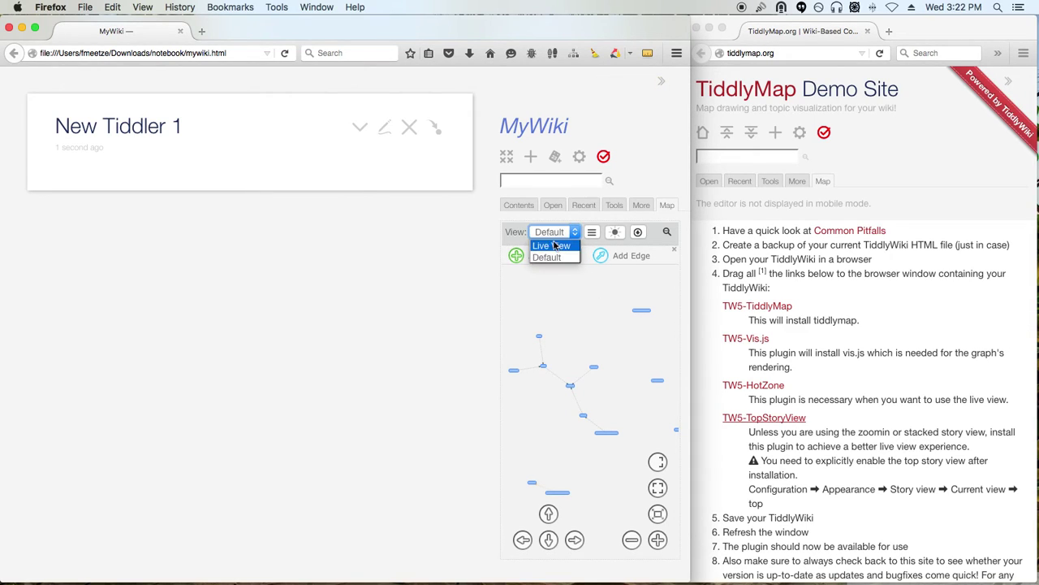
left_click(554, 245)
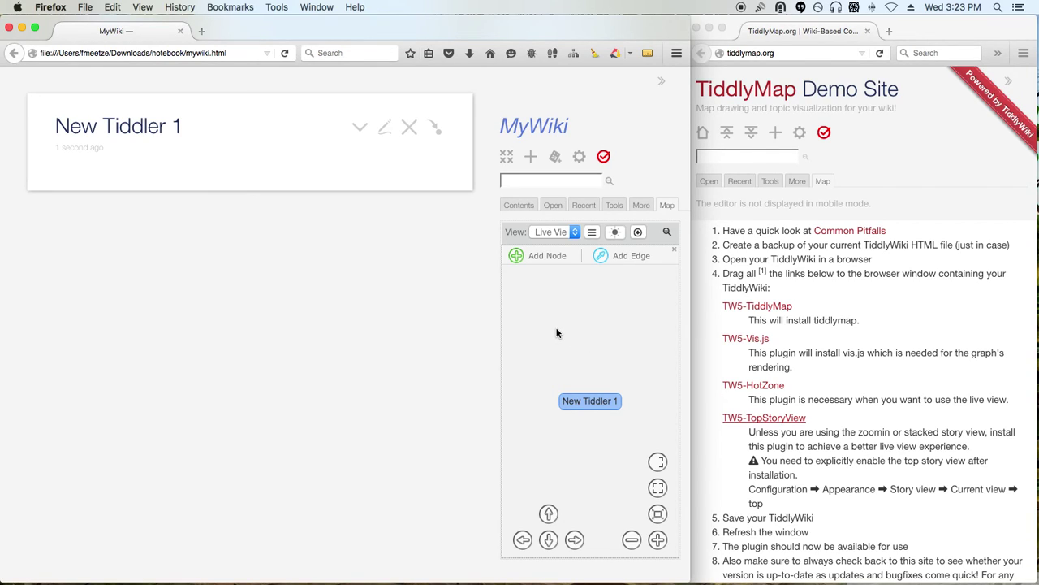
left_click(408, 128)
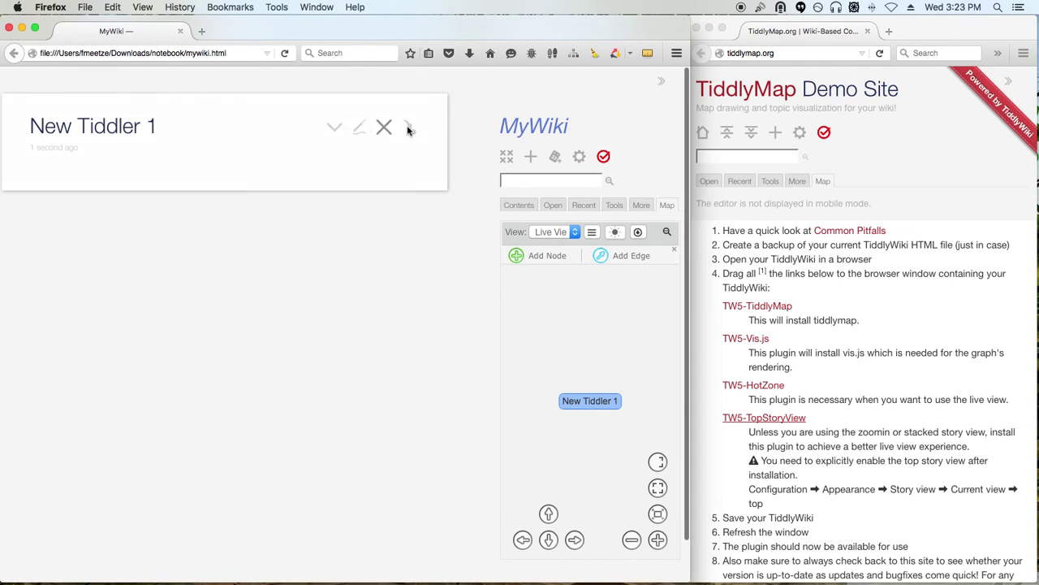